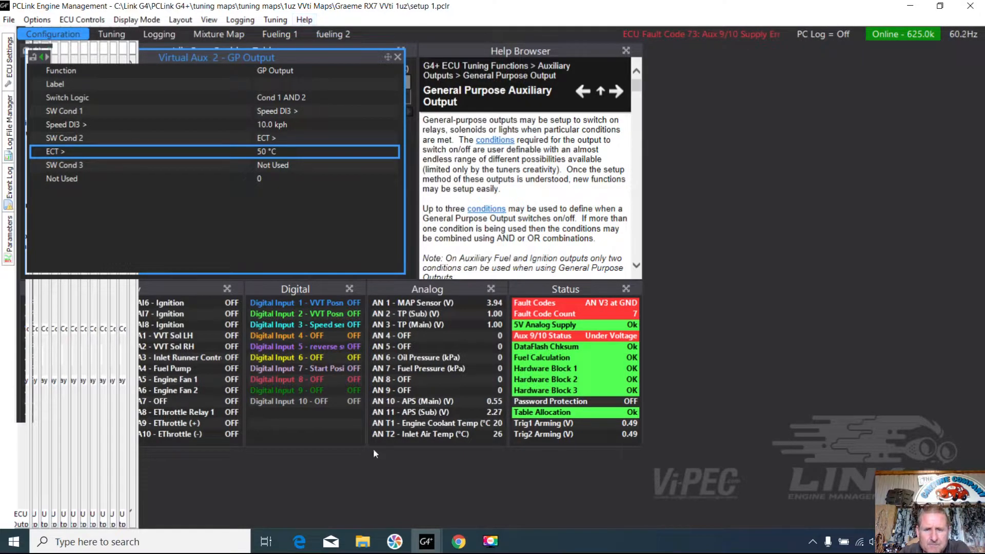
- Switch to the ECU Tuning Function Online Help window and search it for "drive by wire"
mouse_move(426, 541)
left_click(471, 501)
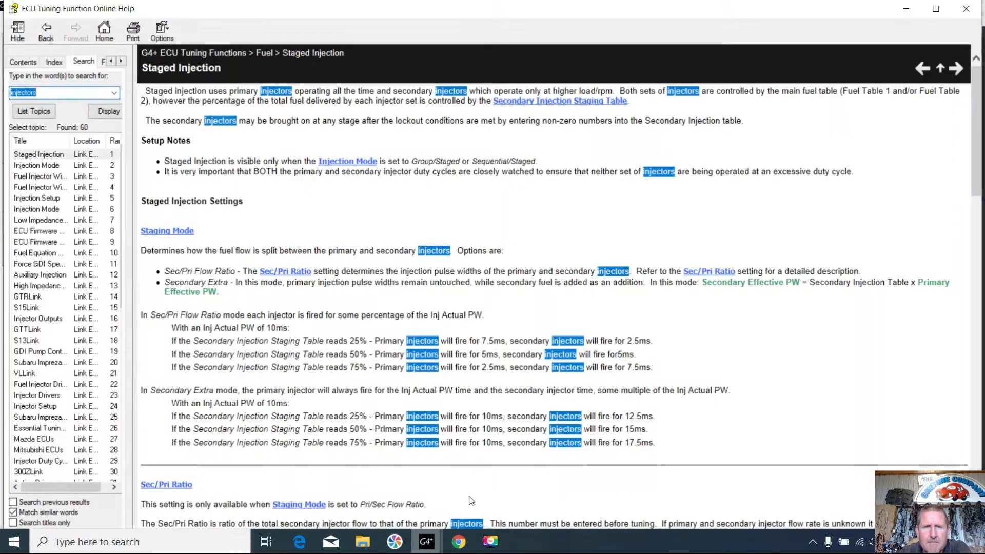
left_click(51, 92)
key("BackSpace")
key("BackSpace")
key("BackSpace")
key("BackSpace")
key("BackSpace")
key("BackSpace")
key("BackSpace")
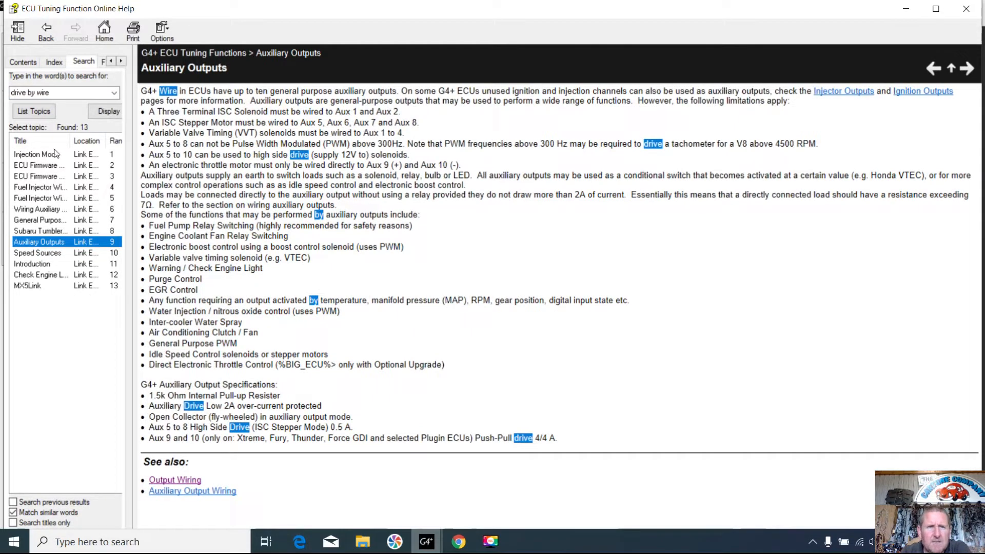
- Search the help for "electronic throttle" and open the E-Throttle APS Setup topic
left_click(68, 95)
key("BackSpace")
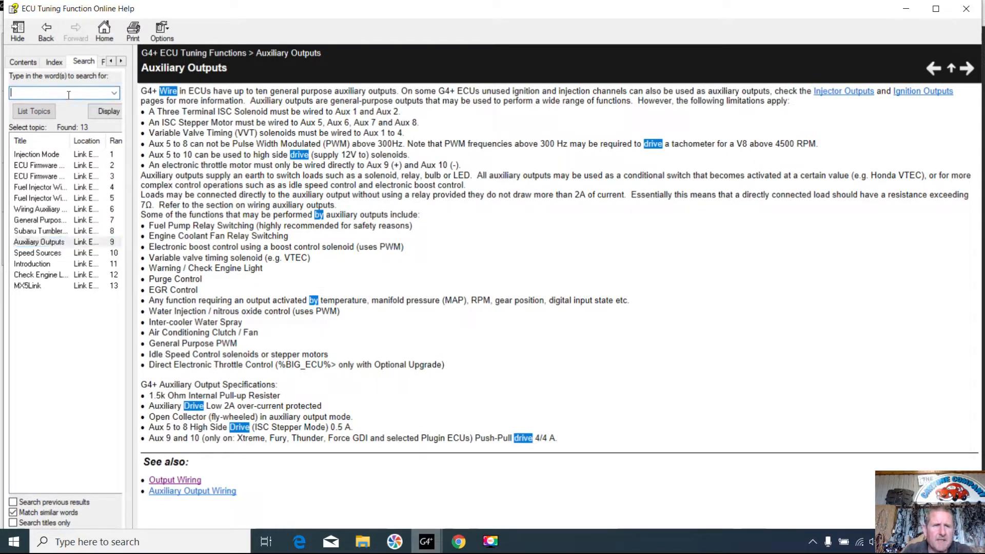
type("elec")
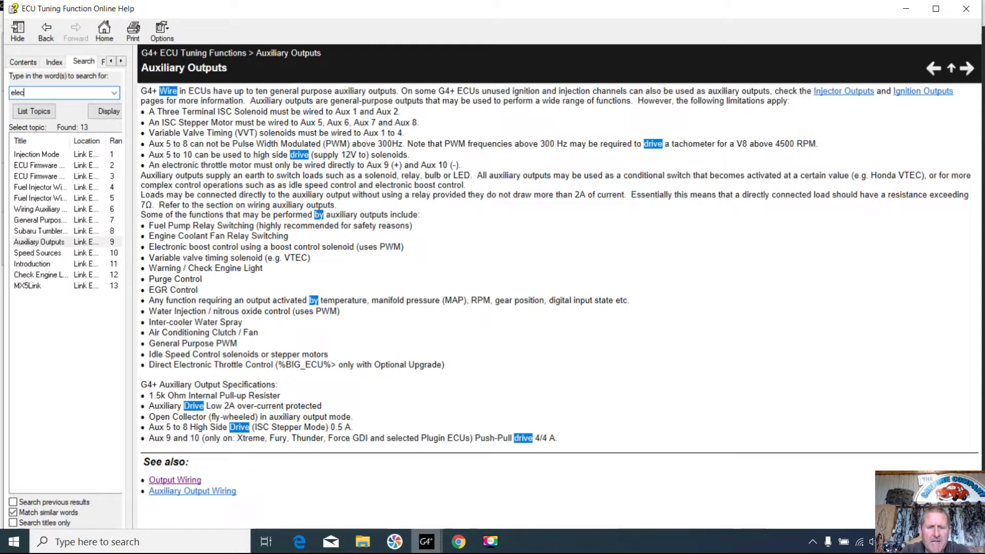
type("troni")
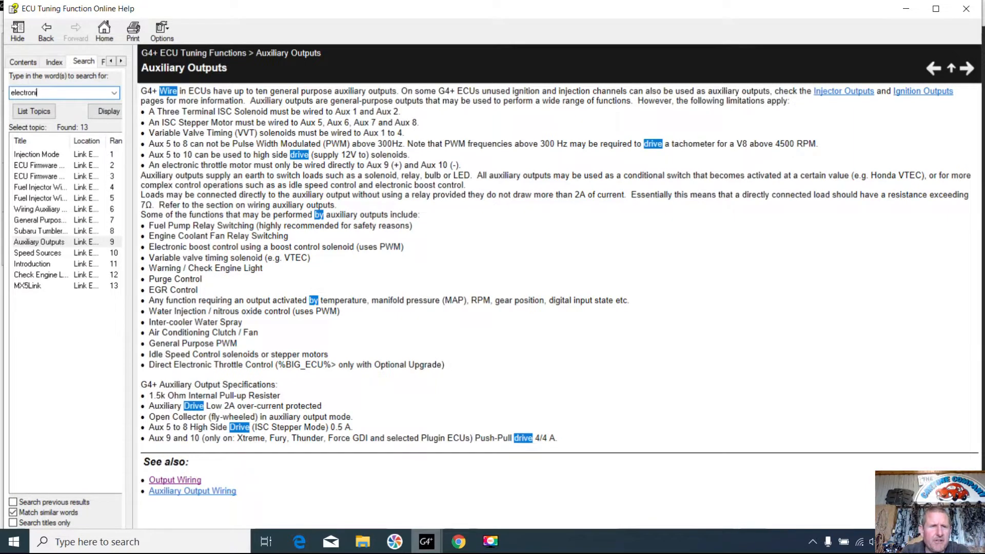
type("c throttle")
key("Return")
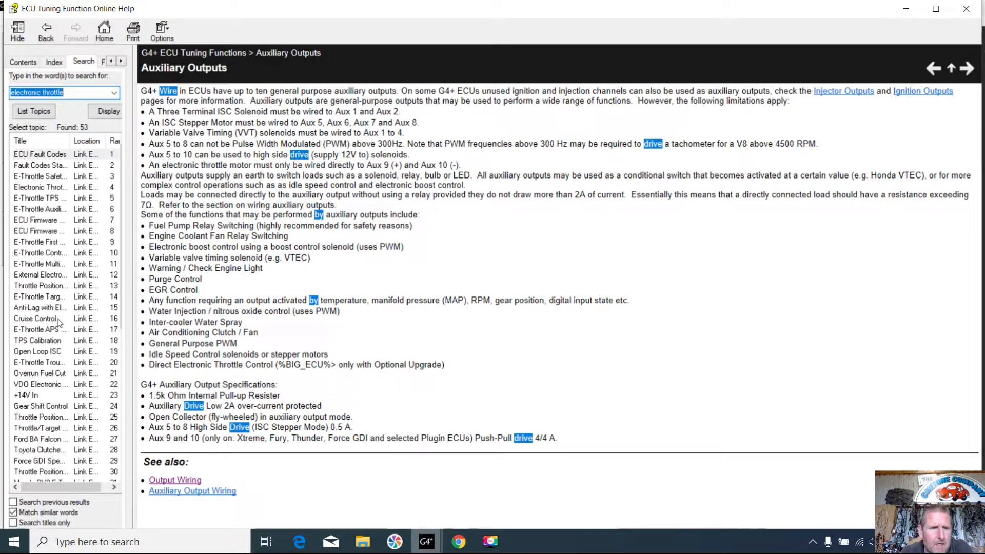
double_click(49, 333)
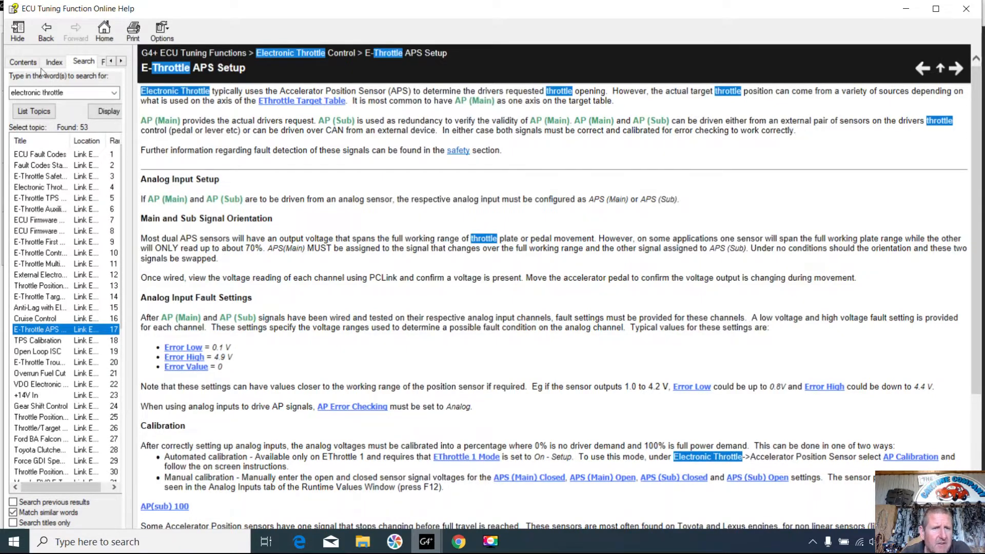
- Browse the help contents to the Wiring Information section and open the Output Wiring topic
left_click(23, 61)
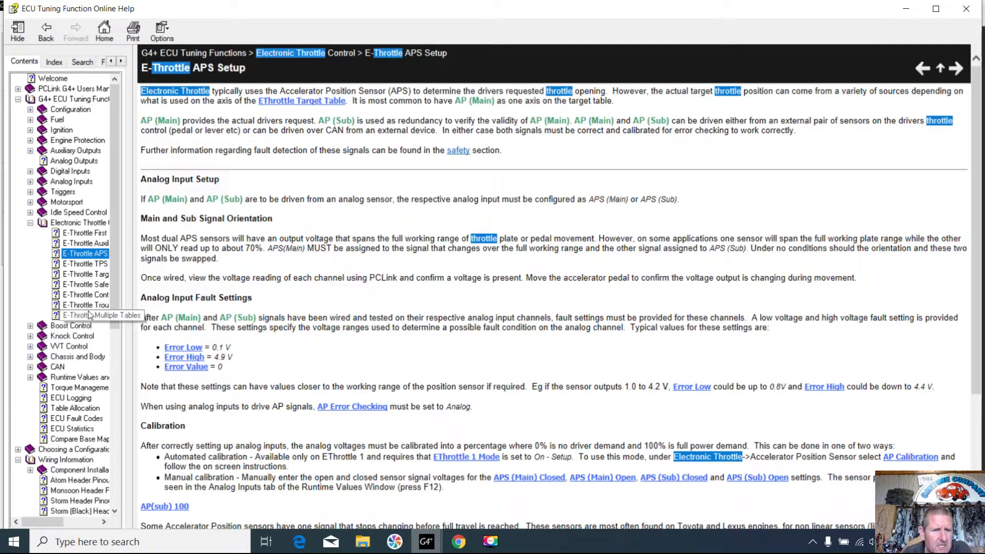
left_click_drag(113, 275, 129, 457)
left_click(89, 433)
left_click_drag(114, 406, 122, 451)
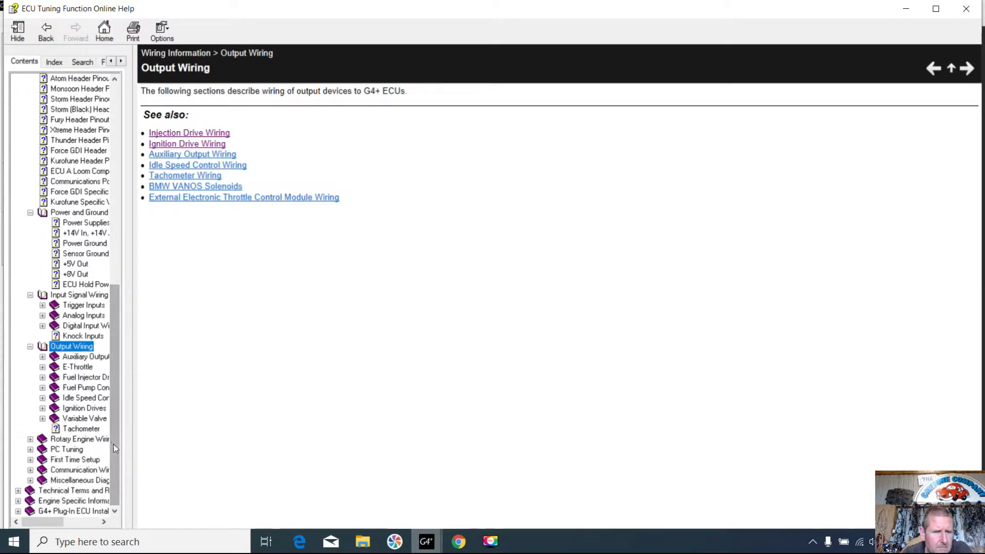
- View the Generic Internal E-Throttle Wiring diagram and the Toyota Clutched Electronic Throttle topic under Specific E-Throttle Applications
left_click(84, 367)
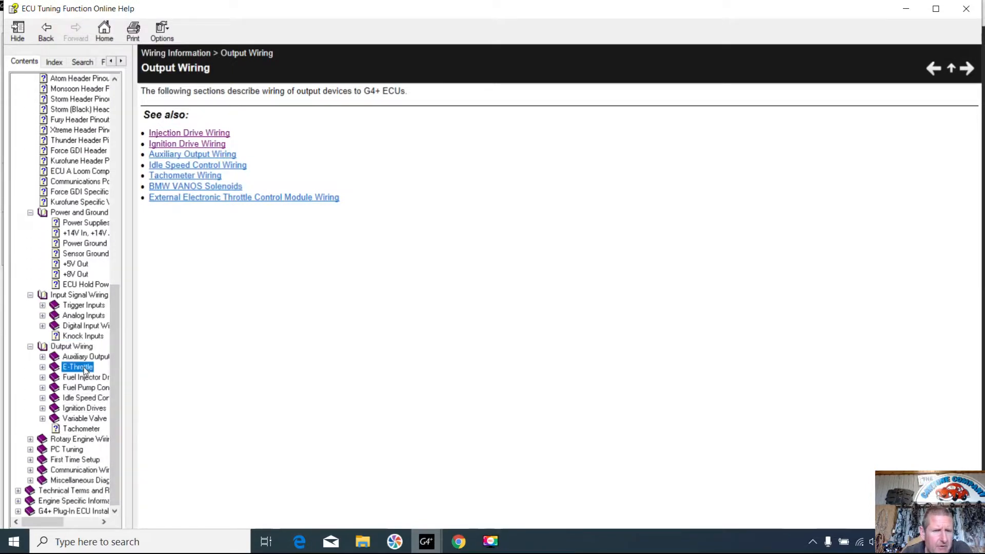
left_click(84, 367)
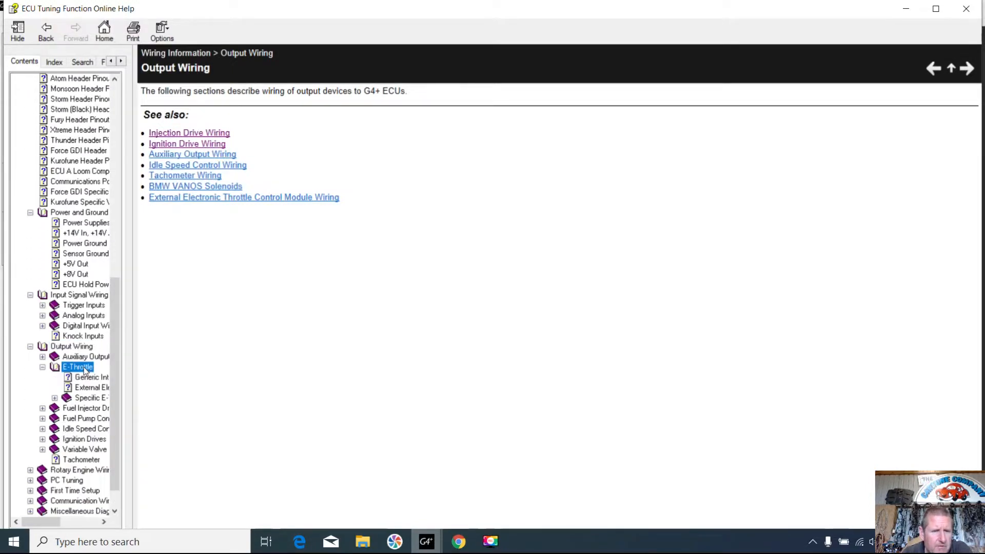
left_click(83, 382)
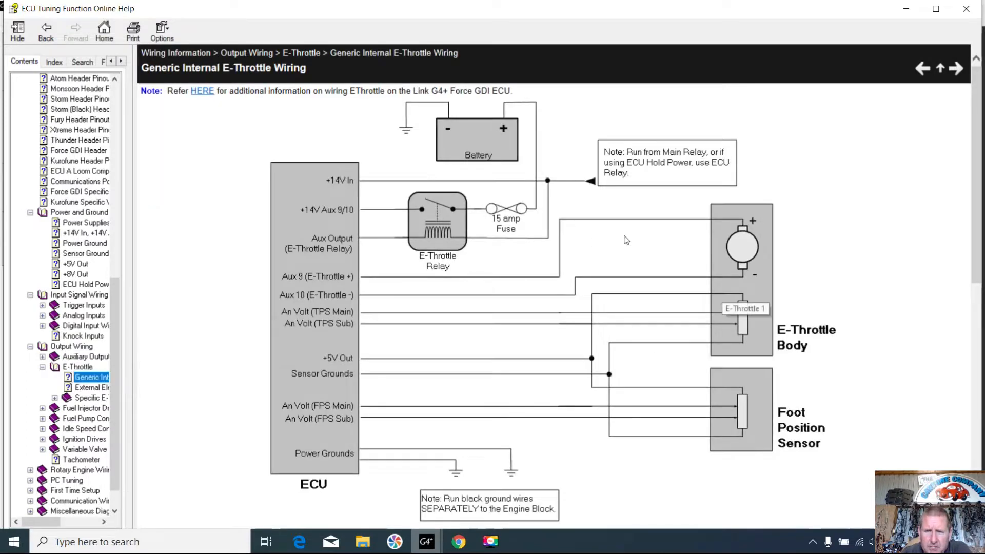
left_click(87, 401)
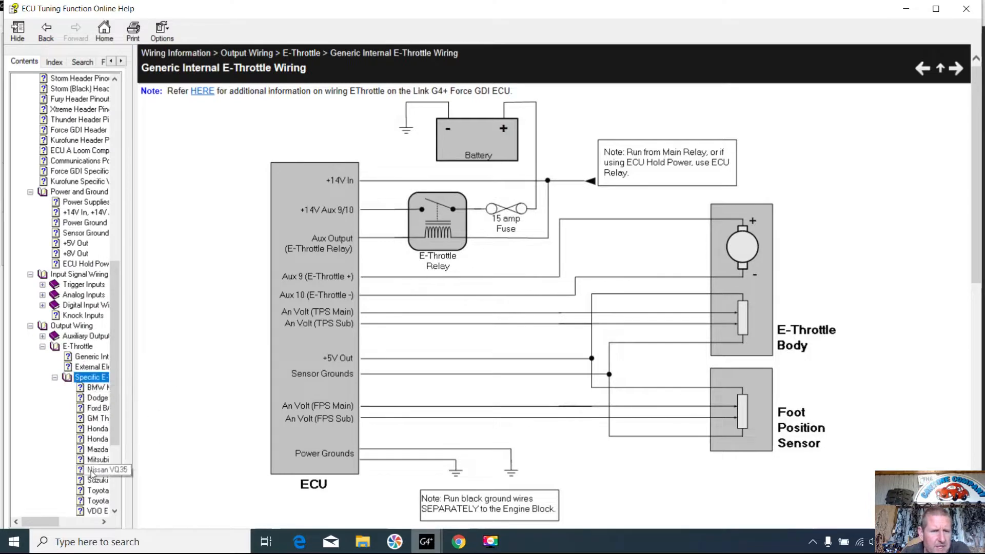
left_click(96, 501)
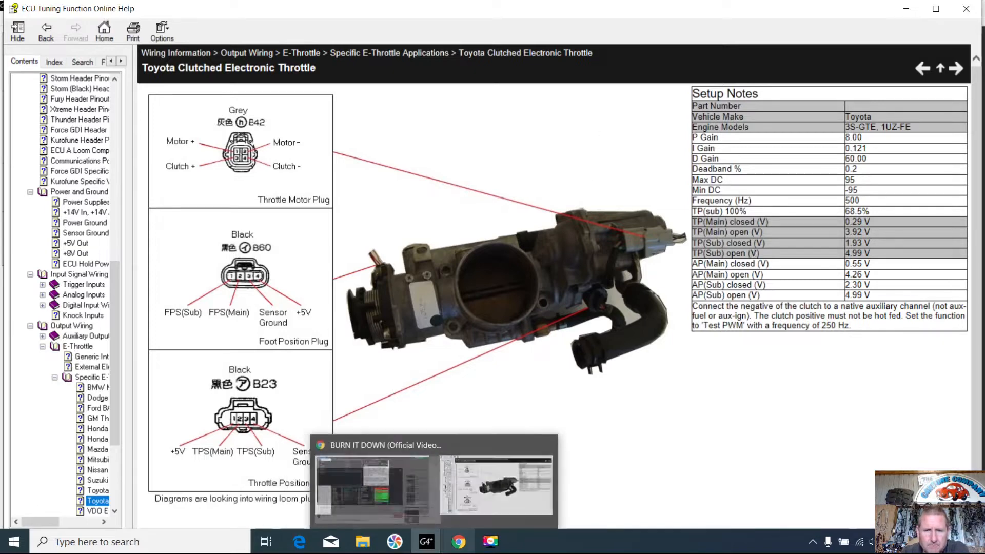
- Switch back to PCLink and open Trigger Setup from the Triggers group in the ECU settings
left_click(429, 543)
left_click(404, 522)
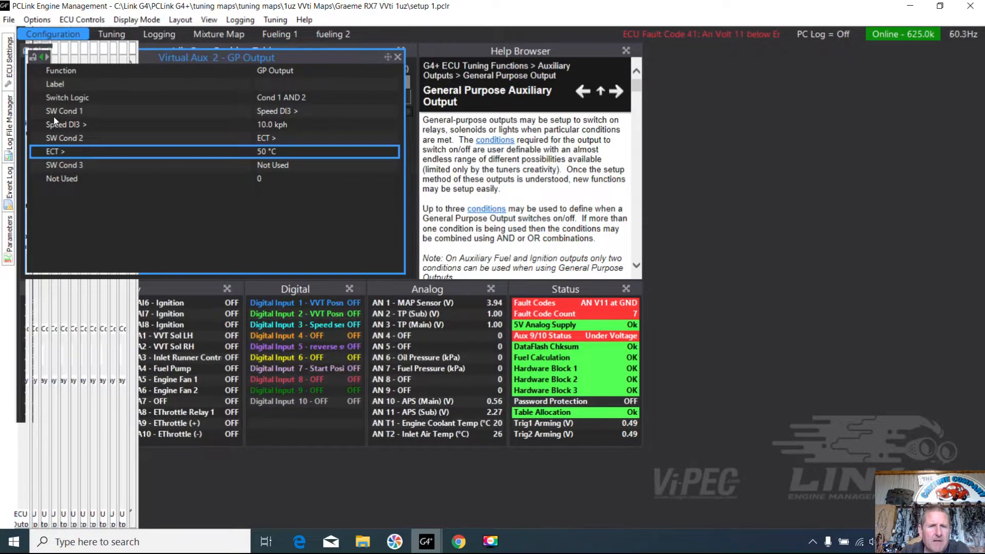
left_click(10, 51)
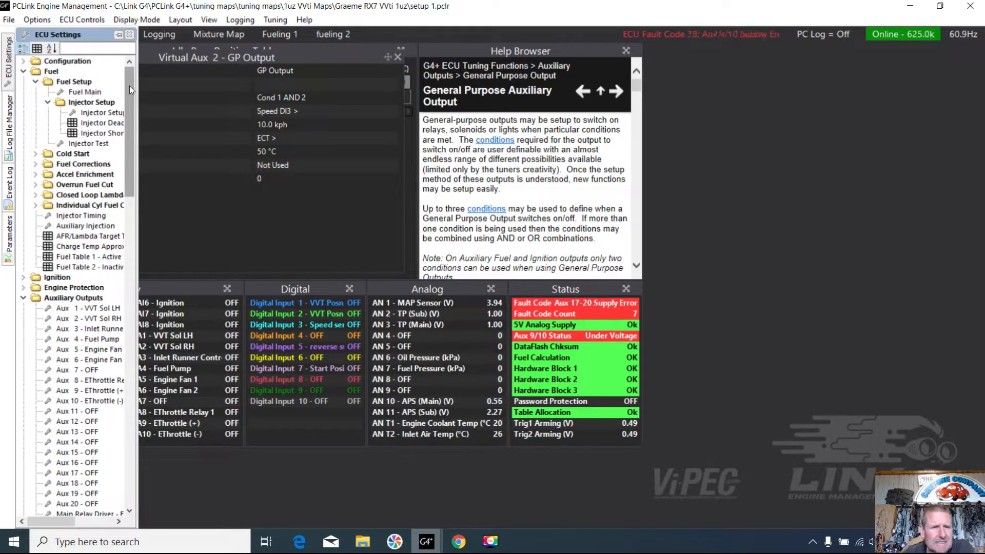
left_click_drag(129, 85, 133, 103)
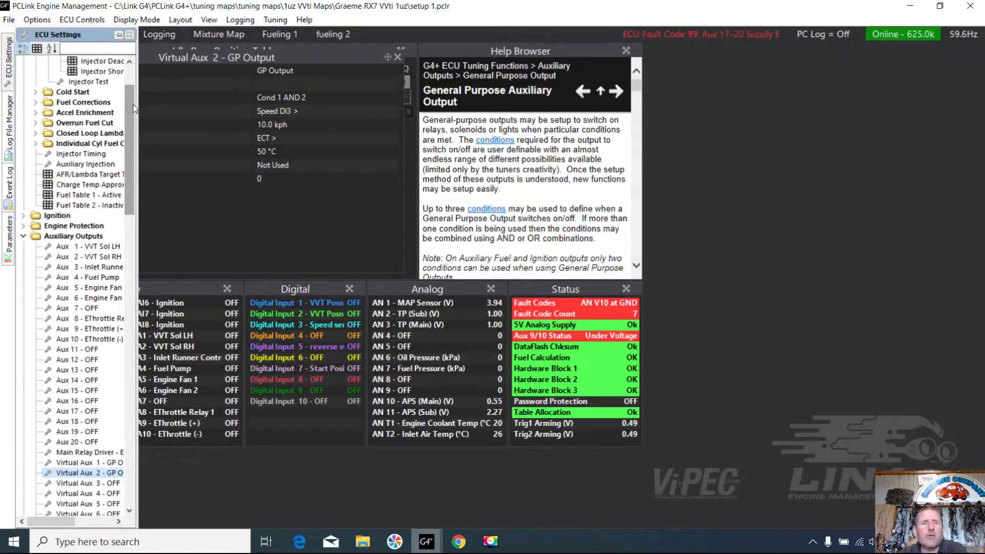
left_click_drag(134, 105, 143, 398)
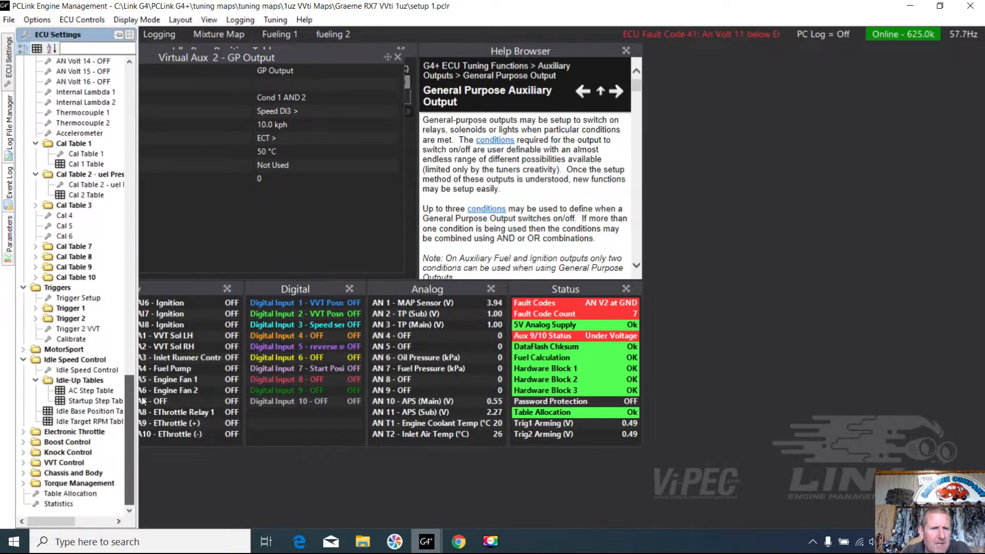
double_click(69, 300)
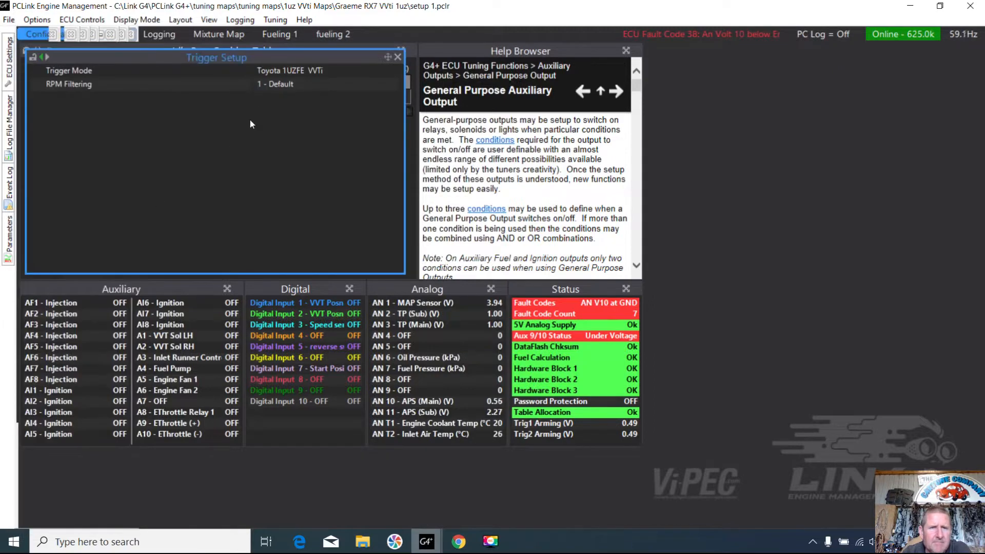
- Collapse the Triggers, Analog Inputs, Digital Inputs, Auxiliary Outputs and Fuel Setup groups in the ECU settings tree
mouse_move(13, 64)
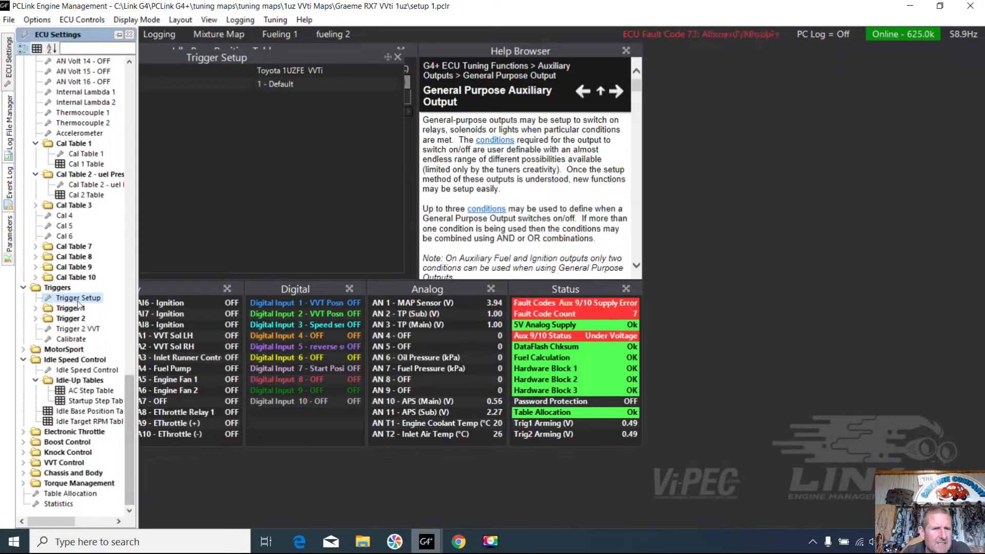
left_click(24, 288)
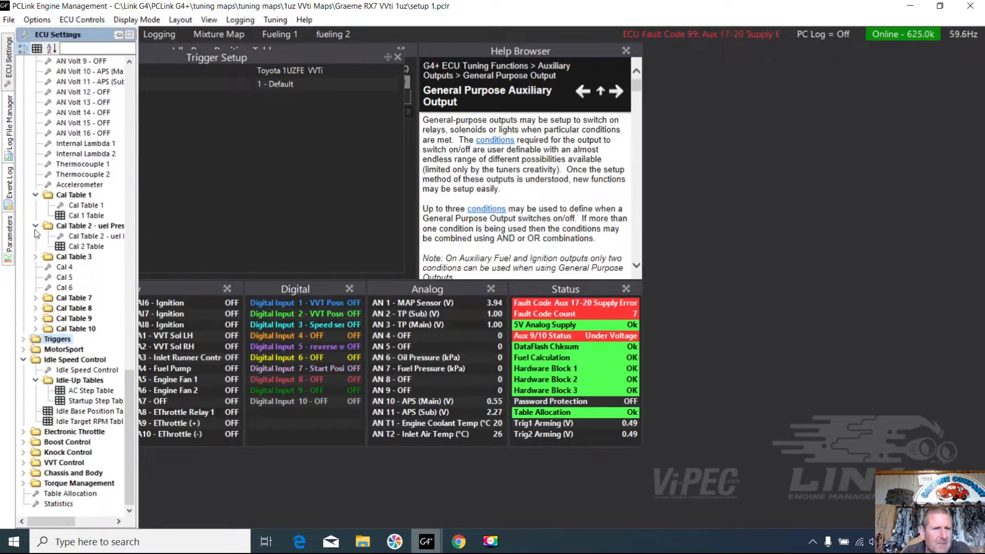
left_click_drag(131, 405, 131, 306)
left_click(23, 257)
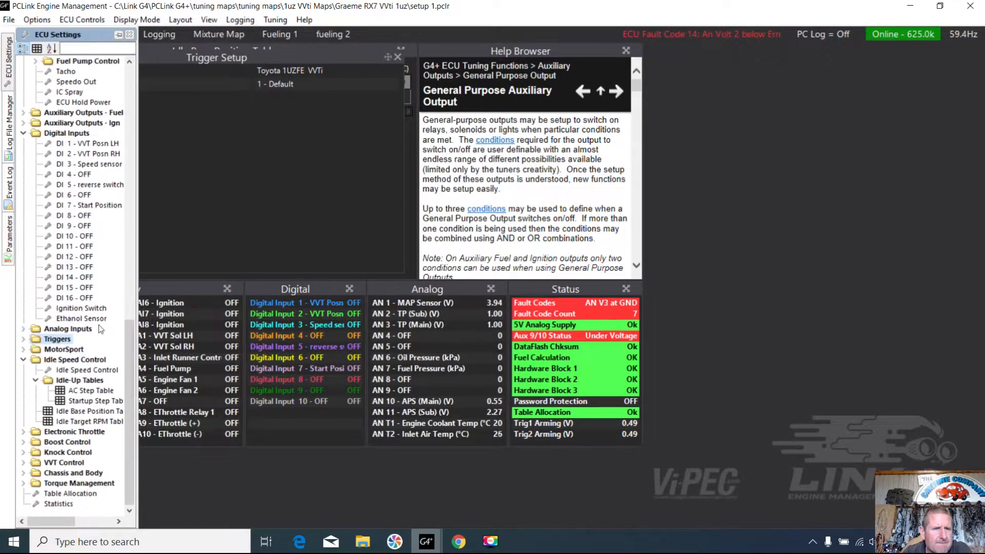
left_click_drag(130, 355, 132, 310)
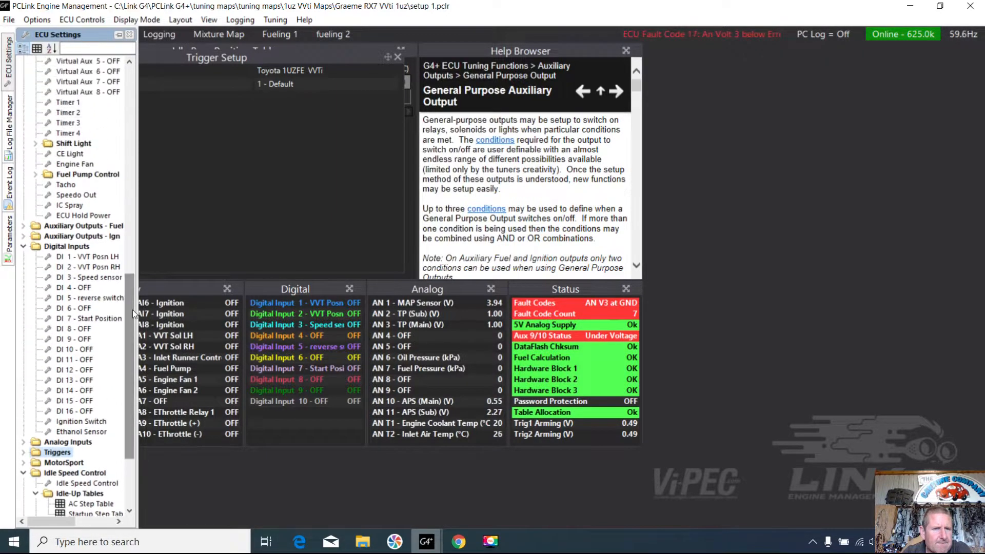
left_click(23, 247)
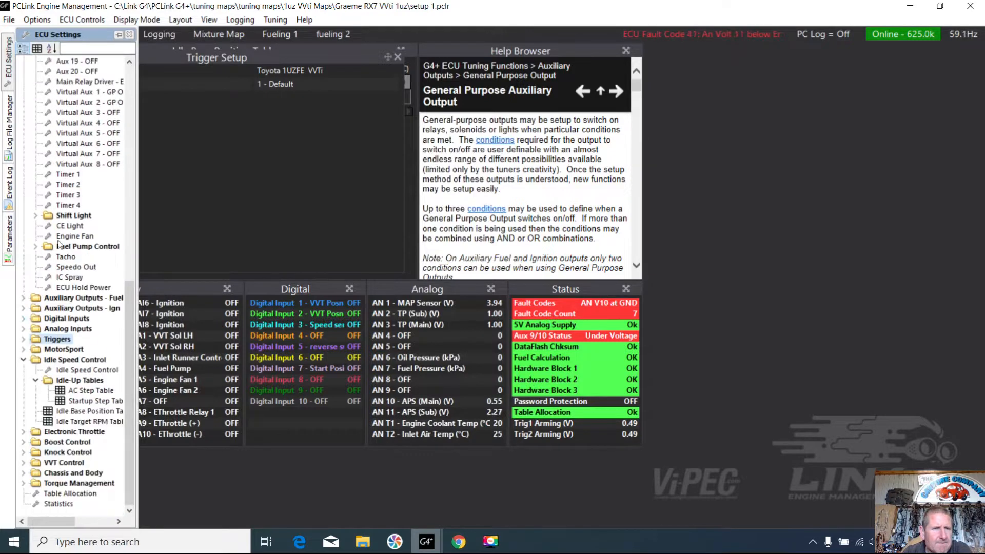
left_click_drag(136, 348, 137, 215)
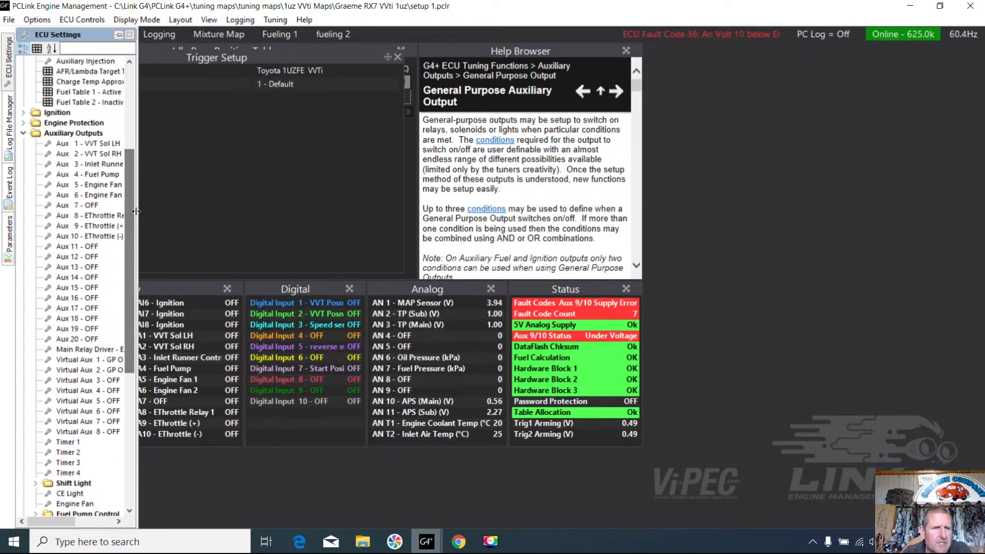
left_click(27, 136)
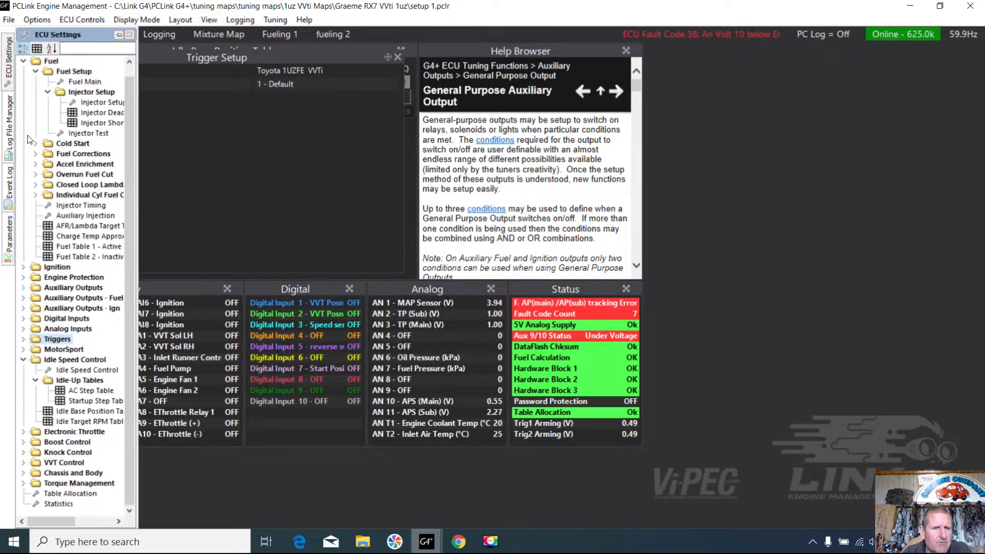
left_click(36, 72)
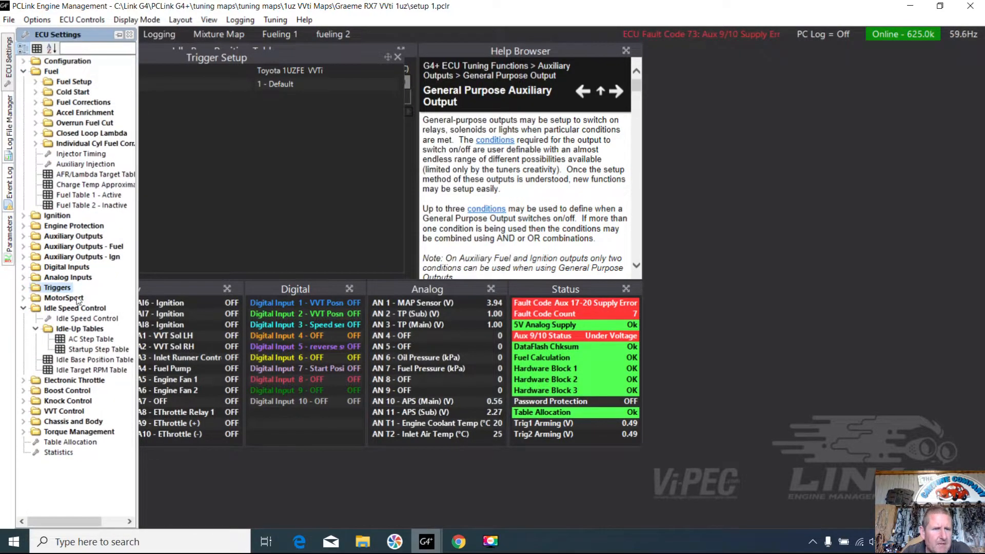
- Open the Accelerator Position Sensor settings under Electronic Throttle and select AP Calibration
left_click(60, 382)
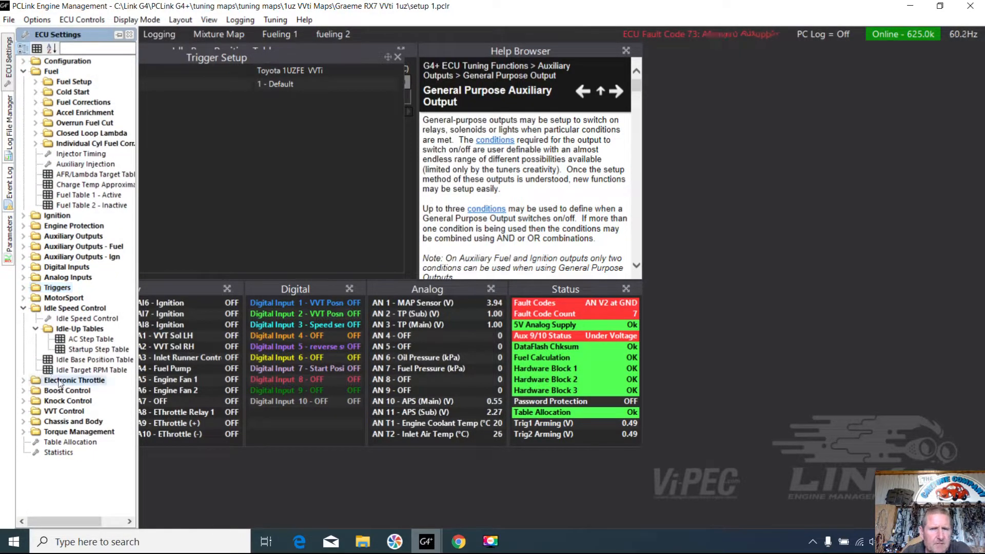
double_click(60, 382)
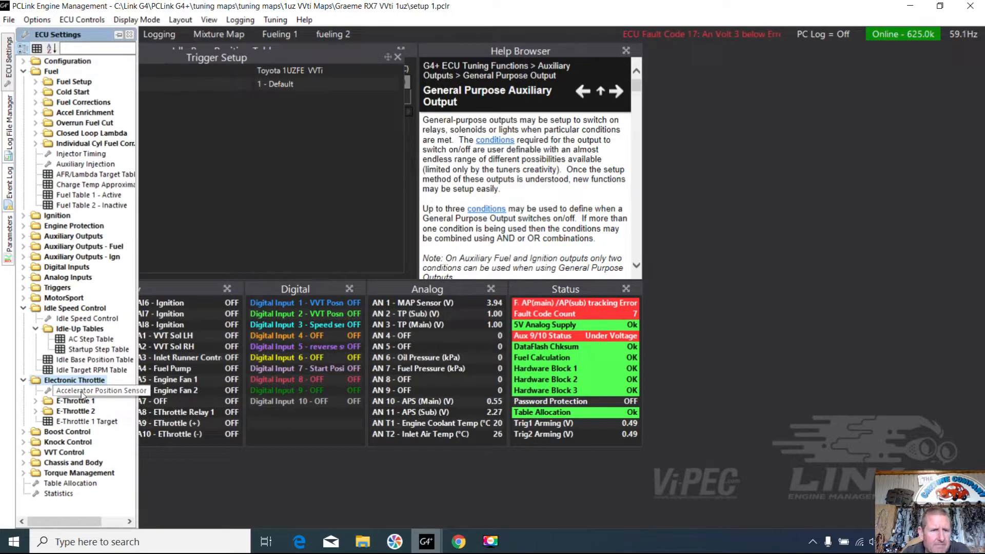
double_click(81, 391)
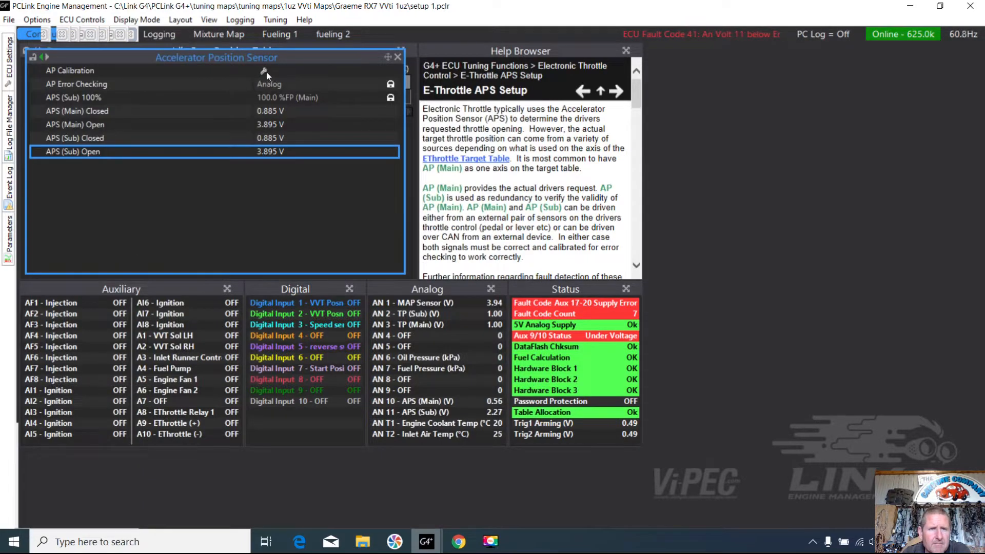
left_click(266, 73)
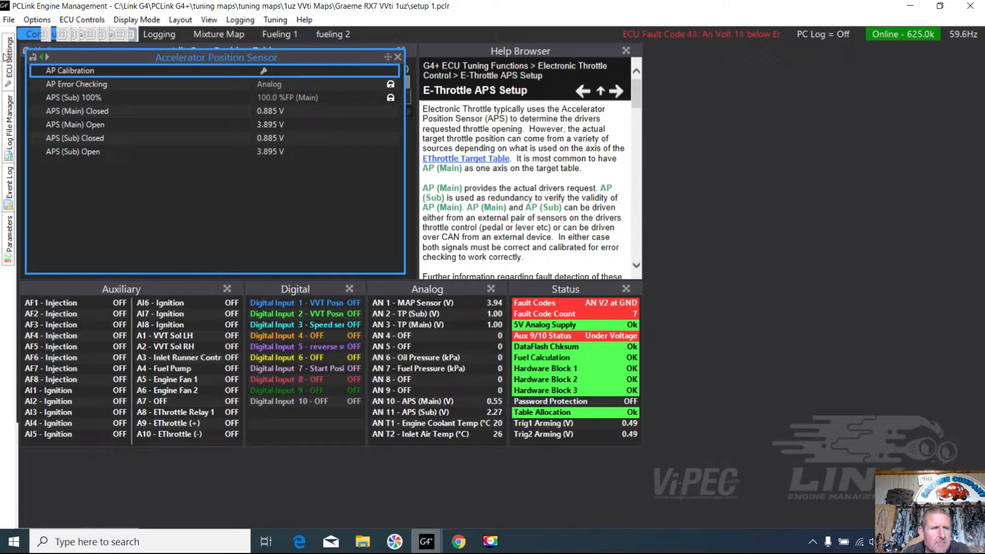
- Expand E-Throttle 1 under Electronic Throttle and open the E-Throttle 1 Setup settings
mouse_move(6, 58)
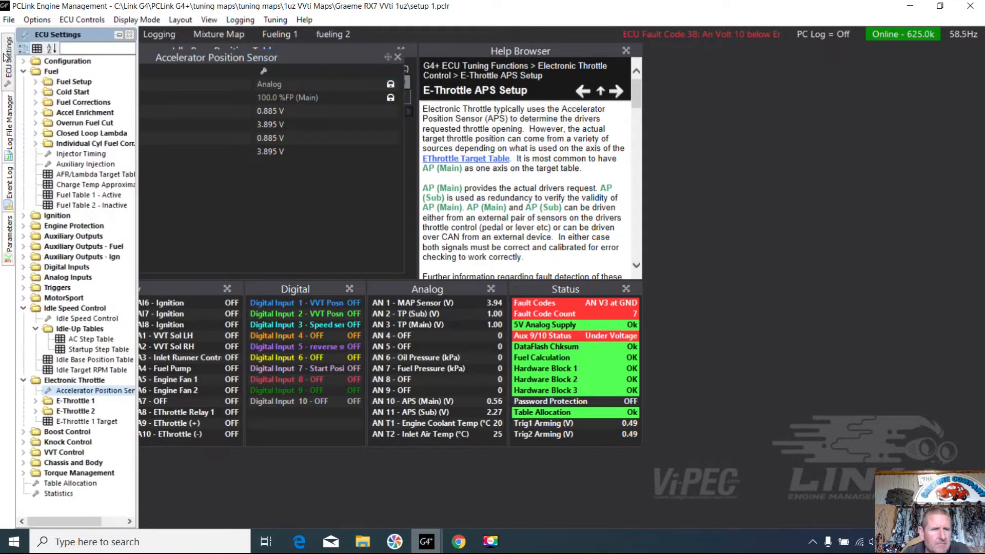
left_click(75, 381)
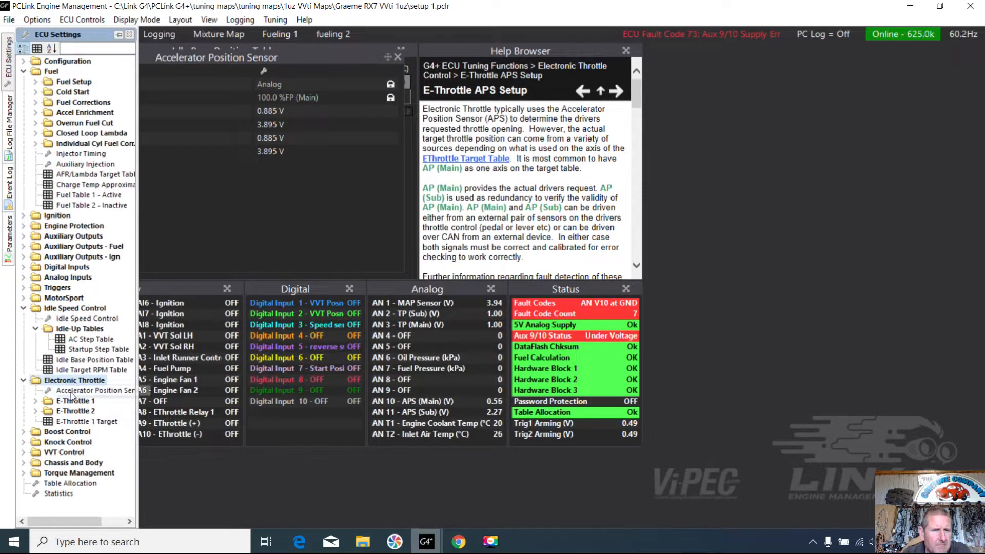
double_click(70, 403)
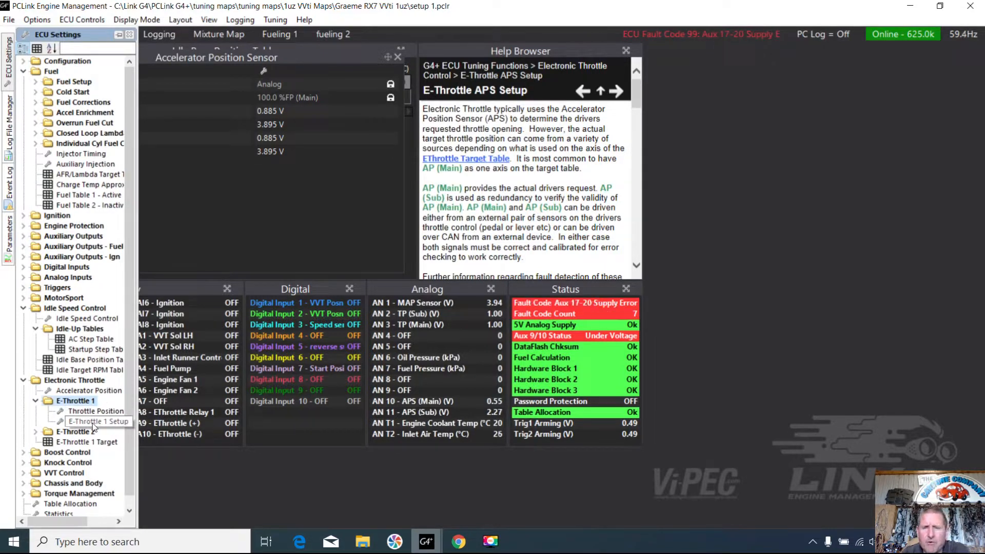
double_click(94, 424)
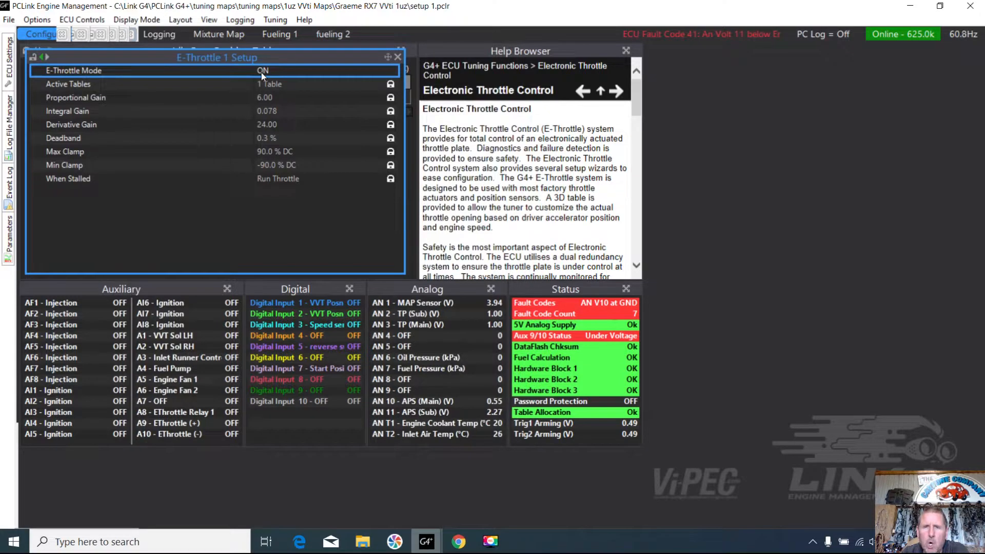
- Set E-Throttle Mode to ON - Setup Mode in the E-Throttle 1 Setup and acknowledge the safety warning
left_click(281, 21)
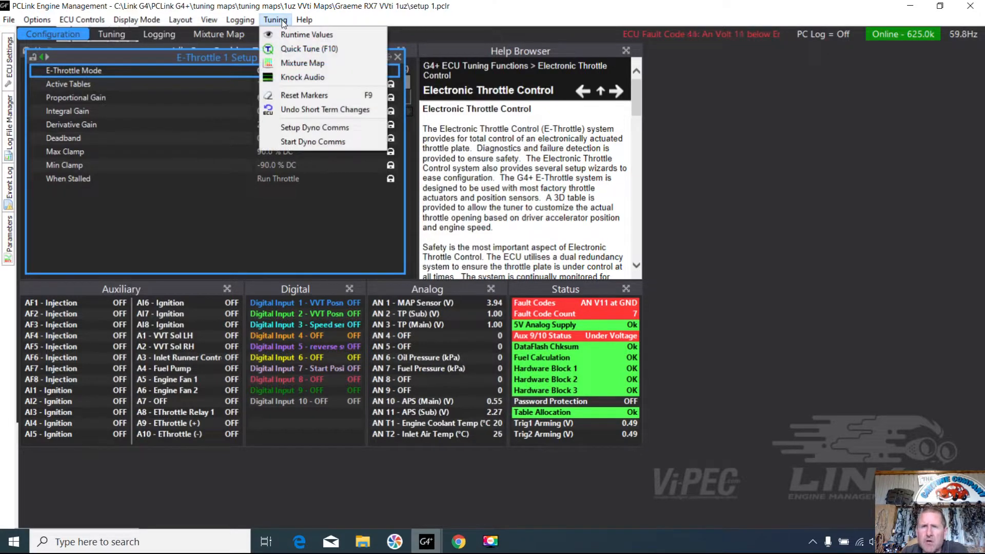
left_click(211, 69)
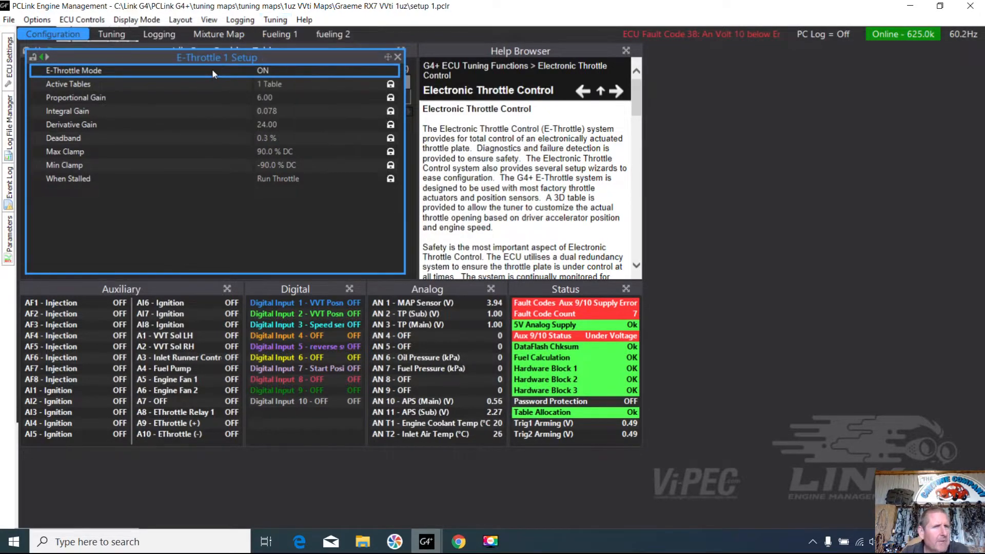
double_click(211, 69)
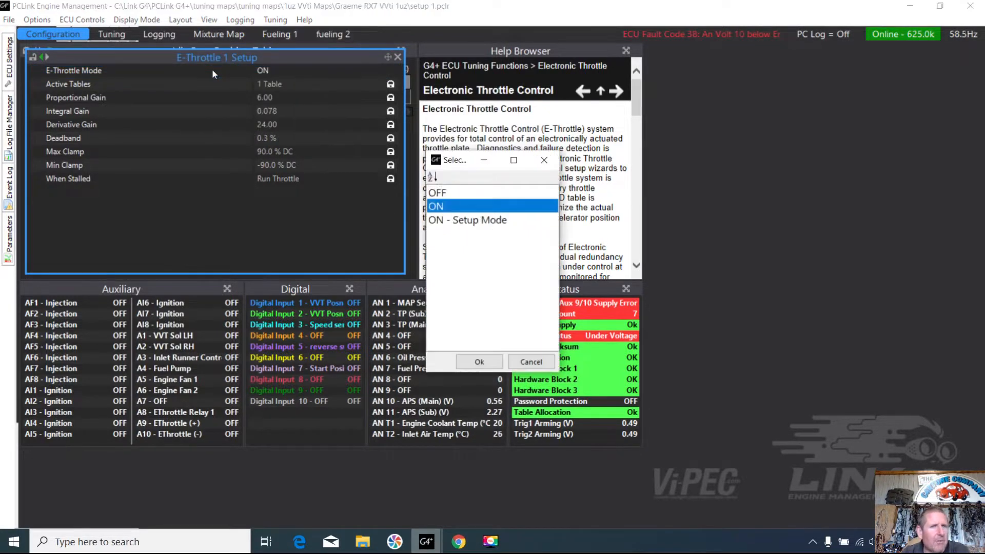
left_click(468, 221)
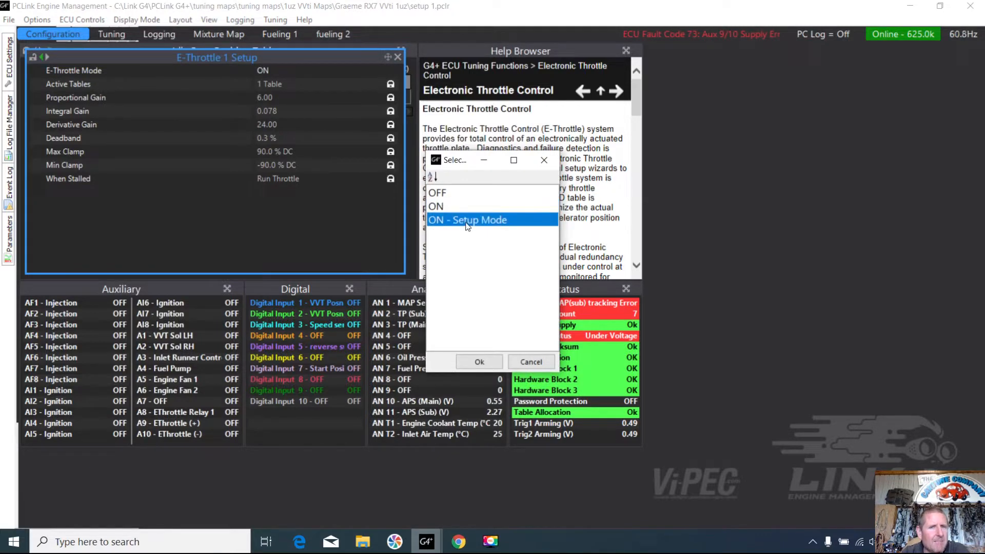
left_click(479, 362)
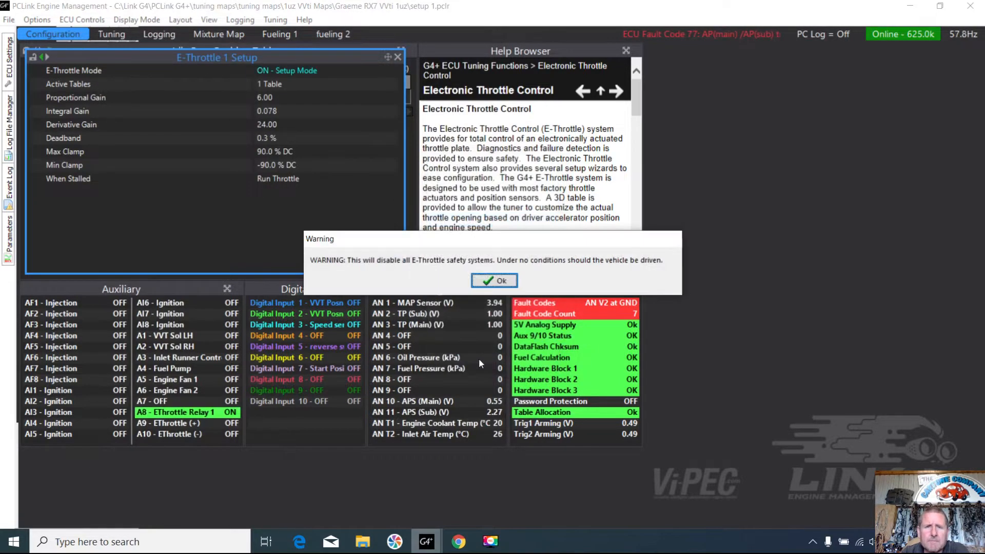
left_click(494, 281)
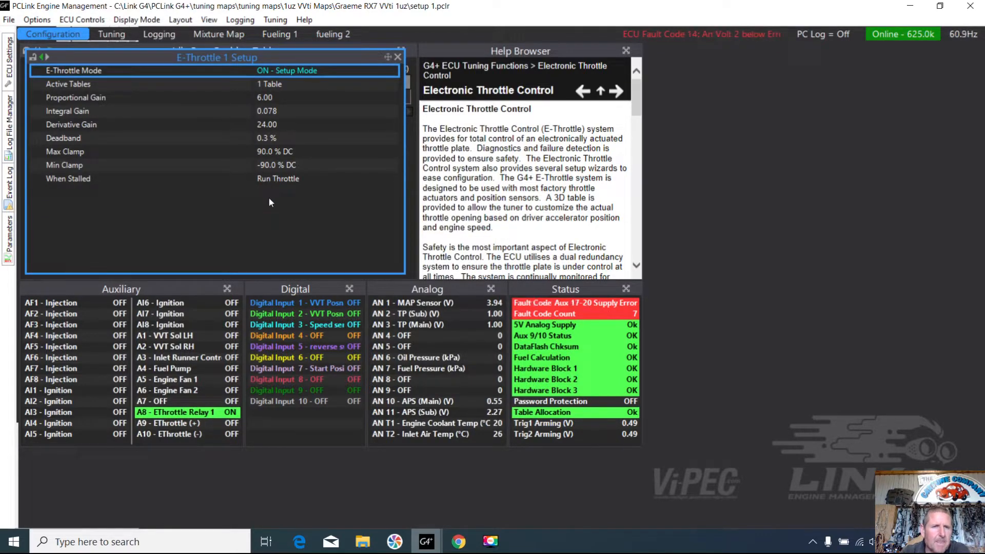
- Run AP Calibration in the Accelerator Position Sensor settings with the pedal pressed and released, and store the result to the ECU
left_click(7, 59)
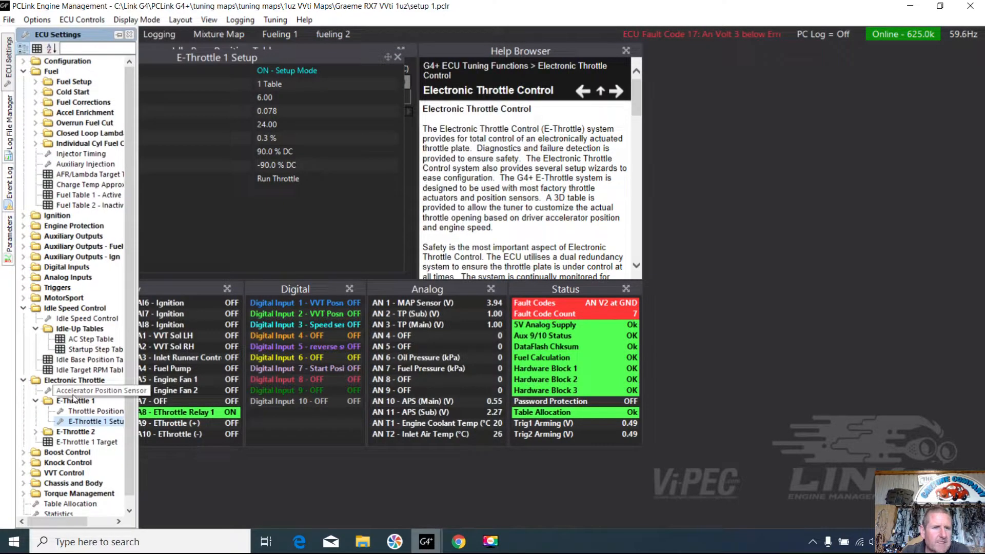
double_click(77, 391)
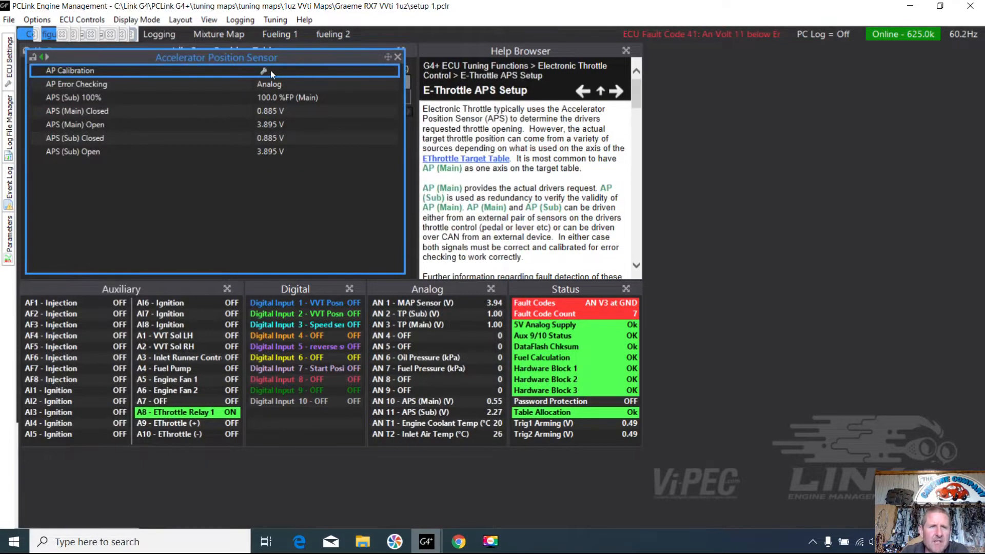
left_click(270, 70)
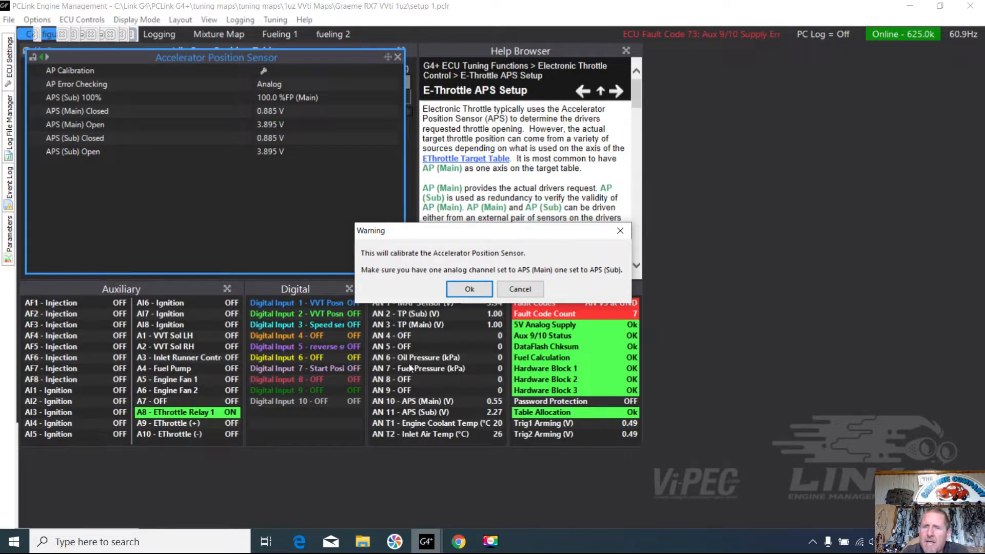
left_click(470, 290)
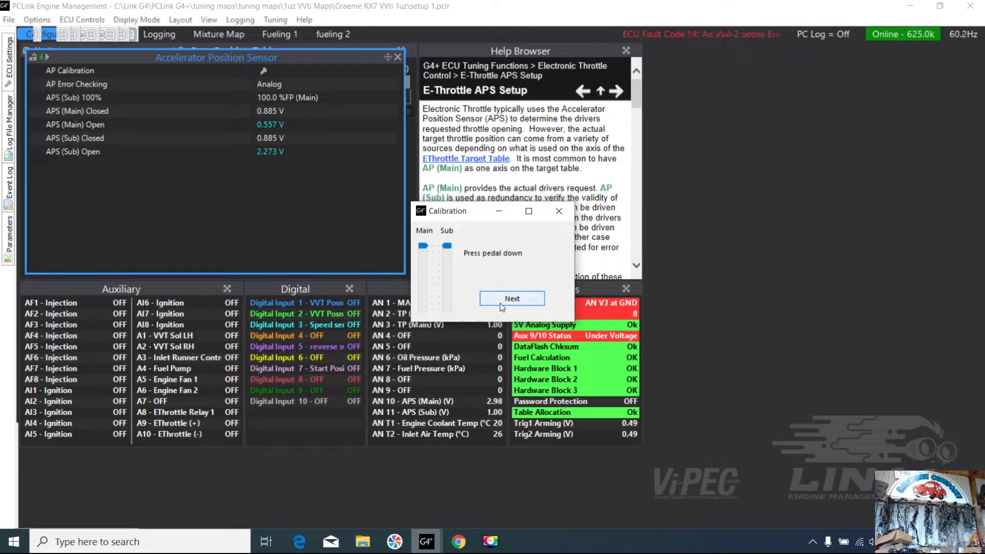
left_click(503, 305)
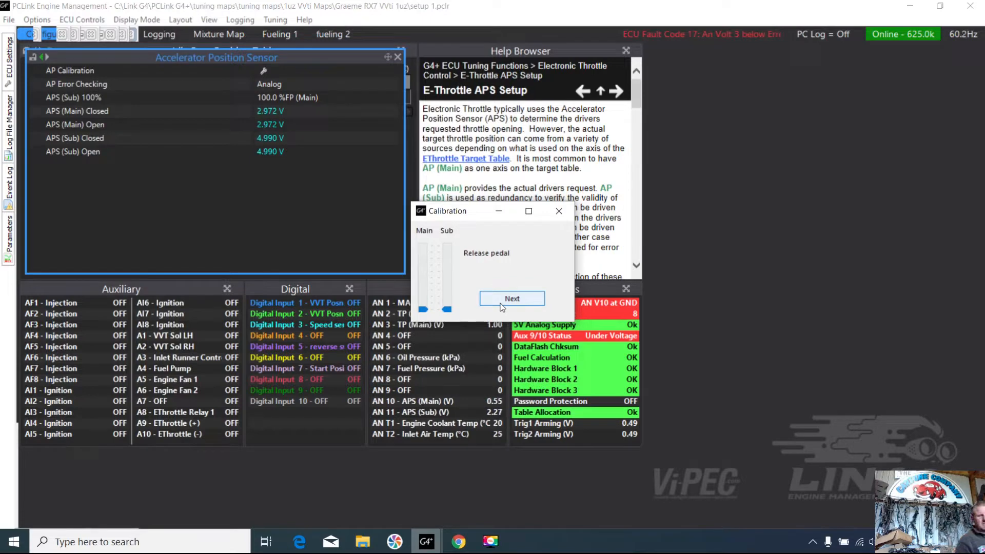
left_click(503, 307)
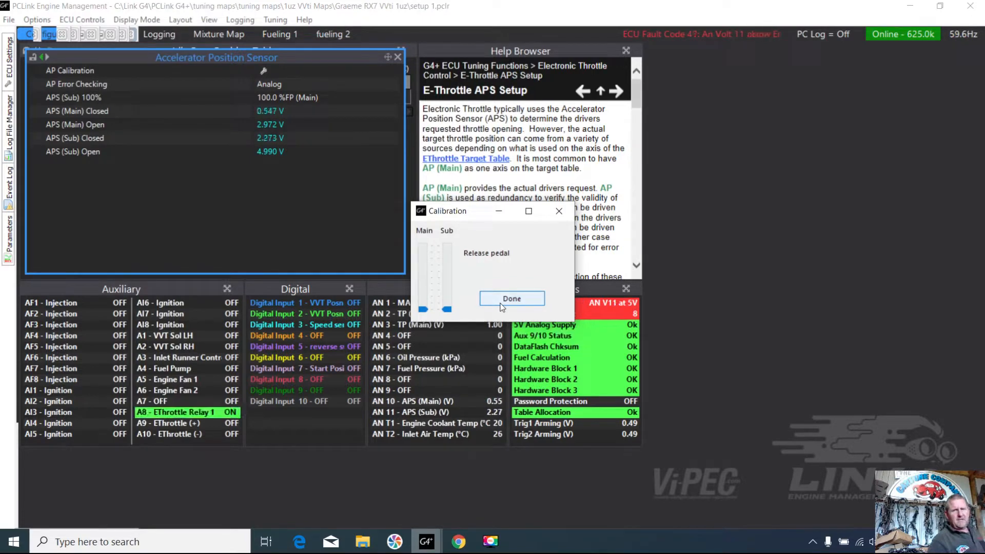
left_click(501, 303)
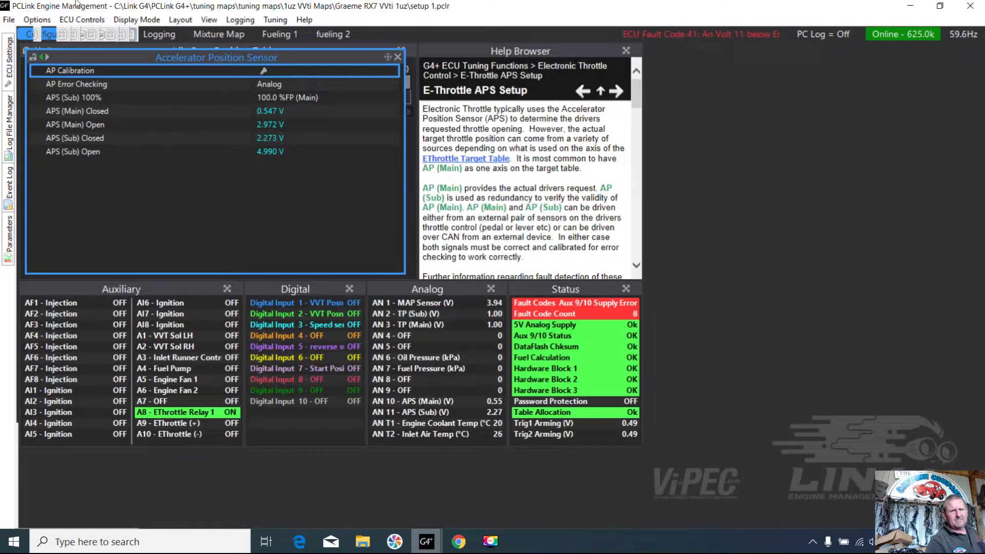
left_click(72, 22)
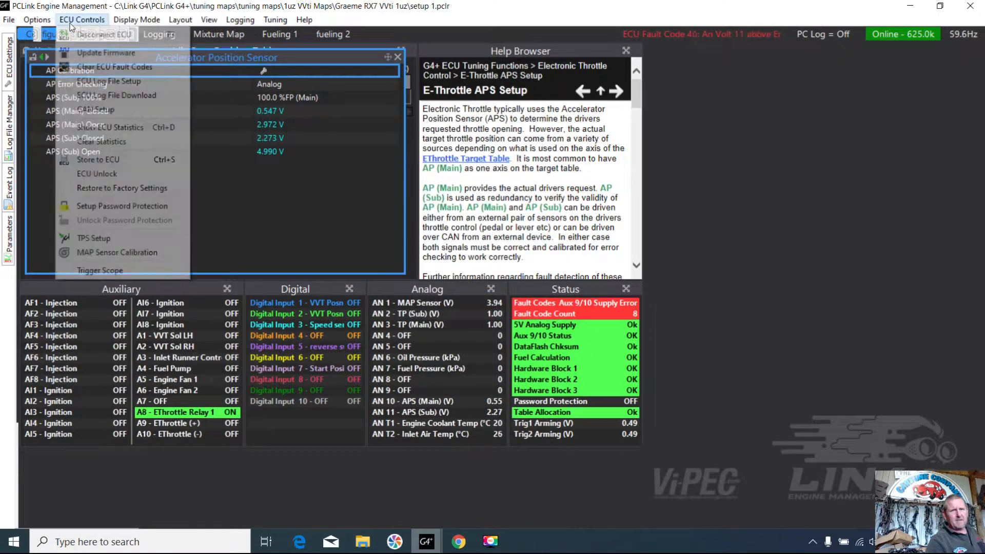
left_click(95, 161)
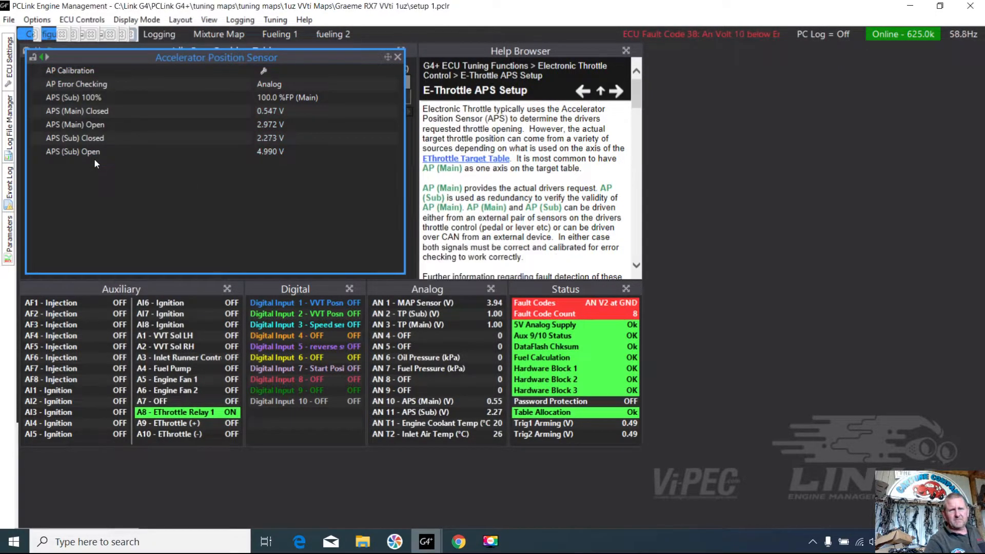
- Consult the help for APS (Sub) 100% and show the E-Throttle runtime values to compare AP (Main) and AP (Sub)
left_click(269, 99)
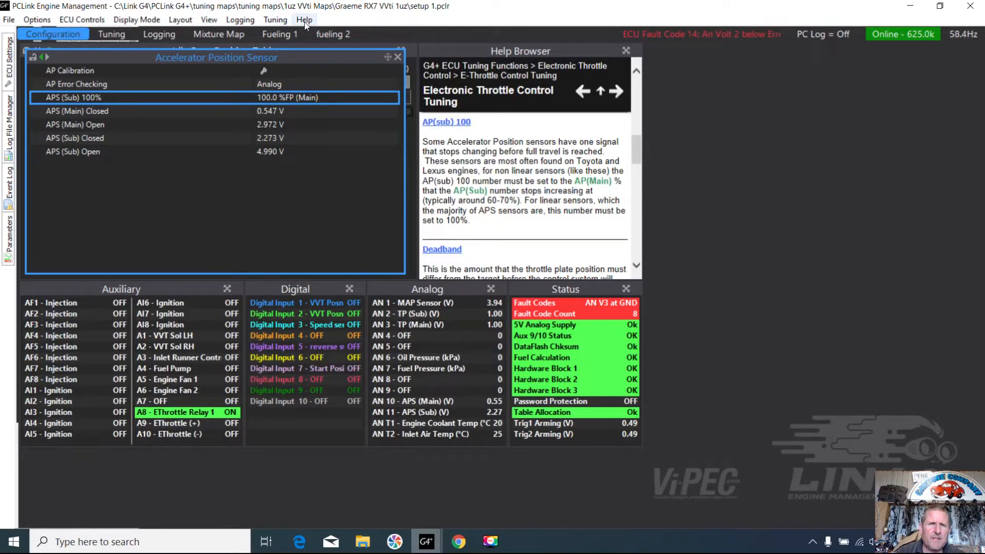
left_click(285, 21)
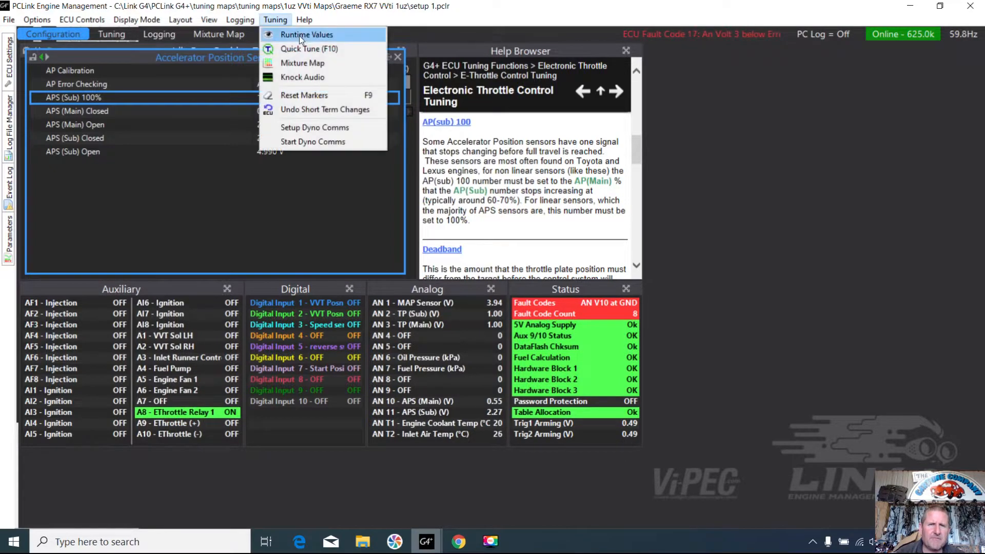
left_click(301, 36)
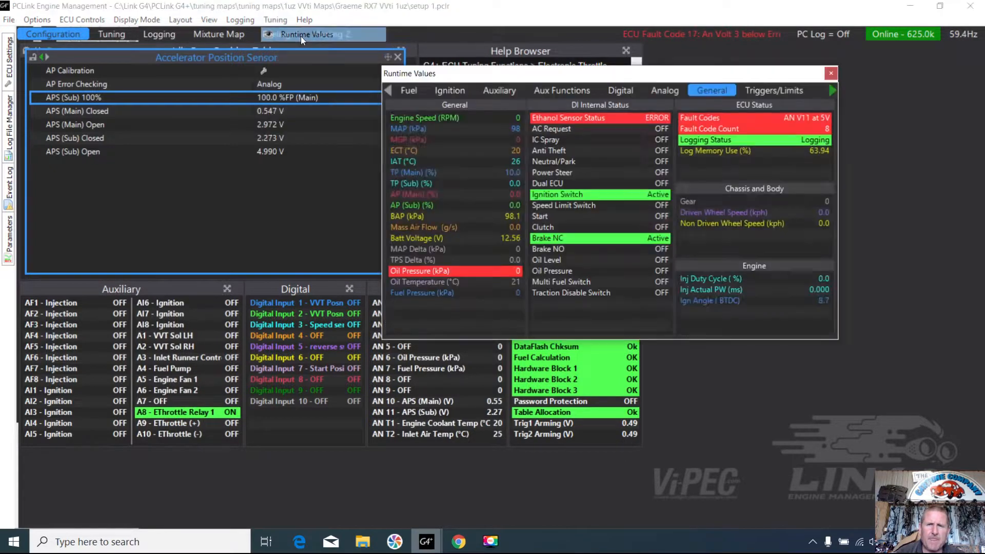
left_click(835, 90)
left_click(834, 89)
left_click(835, 90)
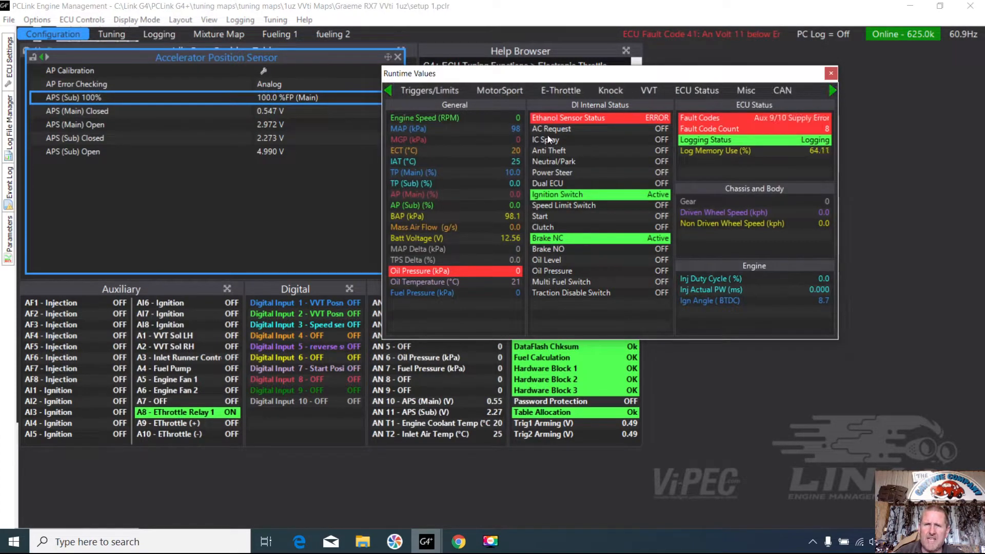
left_click(571, 90)
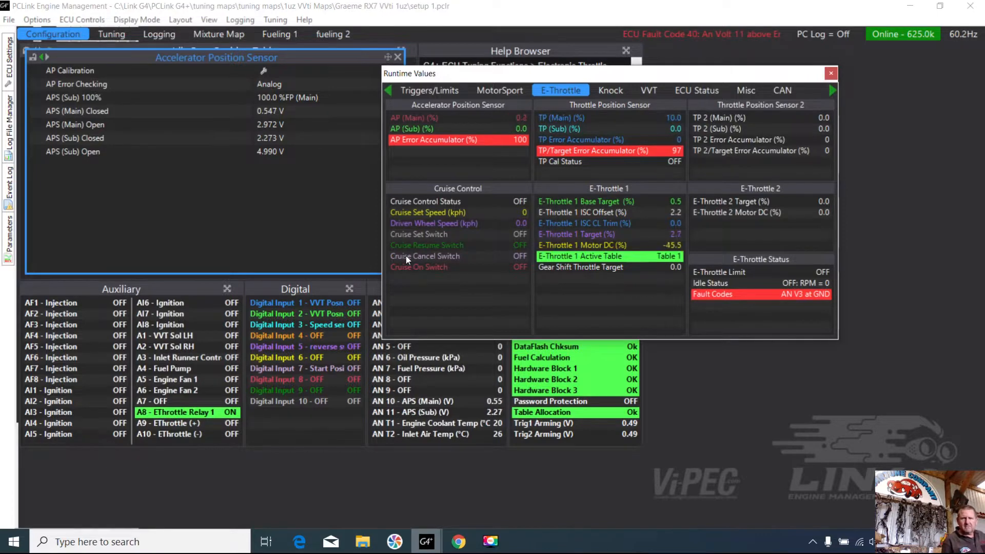
- Set APS (Sub) 100% to 66 %FP (Main) and store the change to the ECU
double_click(266, 97)
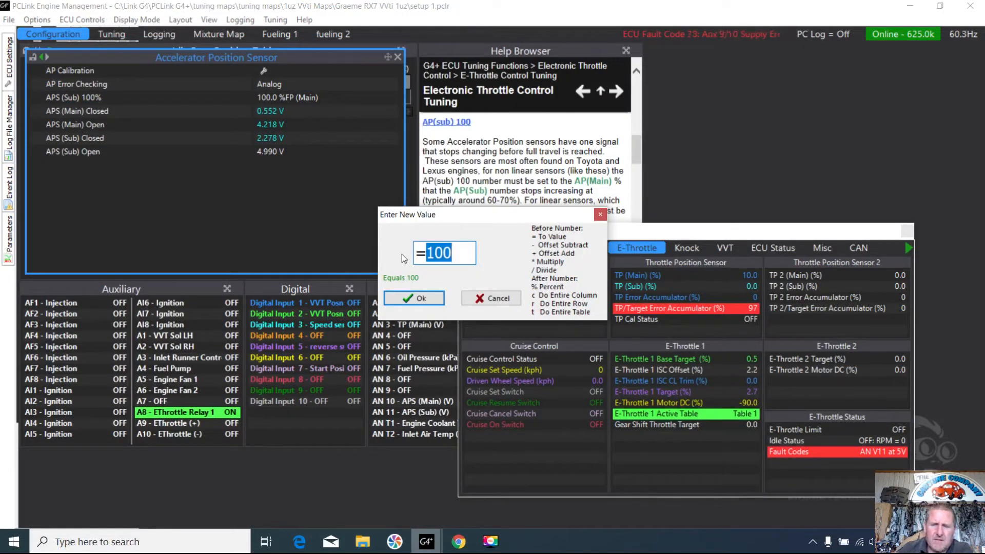
type("66")
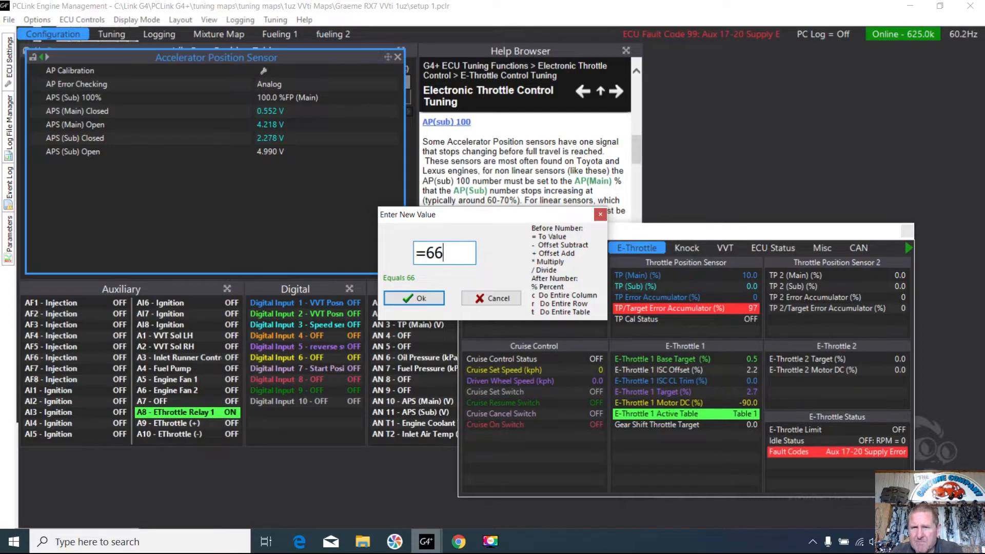
key("Return")
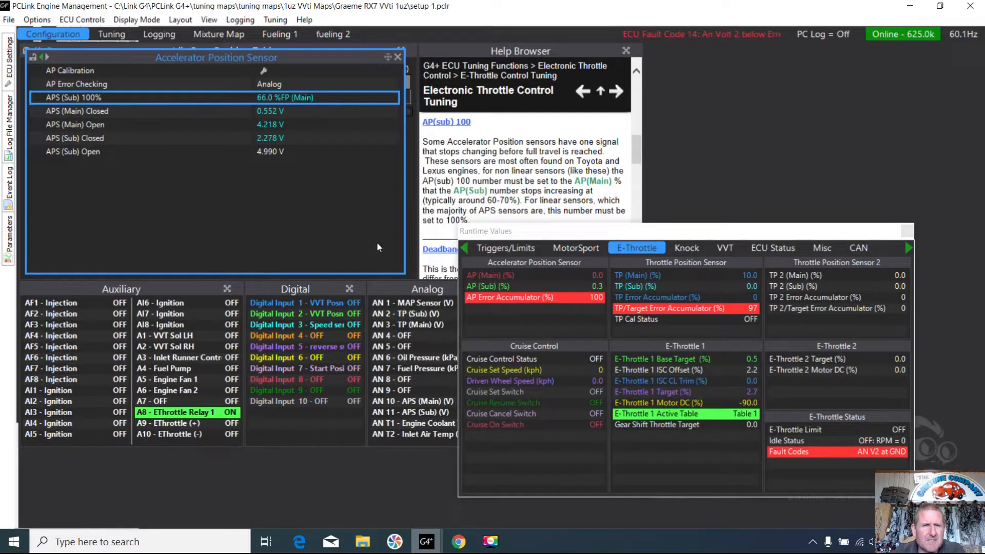
left_click(83, 21)
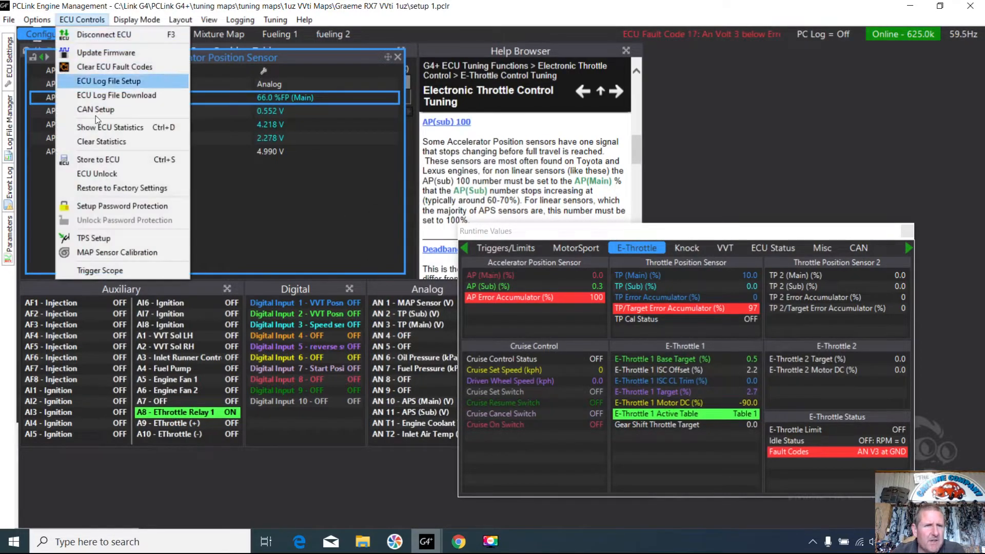
left_click(109, 163)
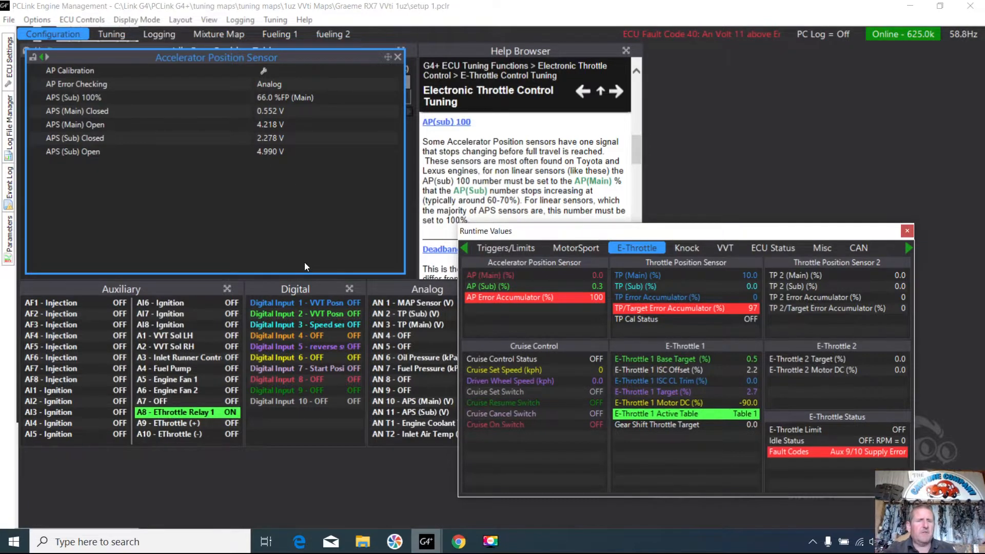
- Repeat the AP Calibration, capturing the accelerator pedal's pressed and released positions, and finish the calibration
left_click(266, 73)
left_click(266, 73)
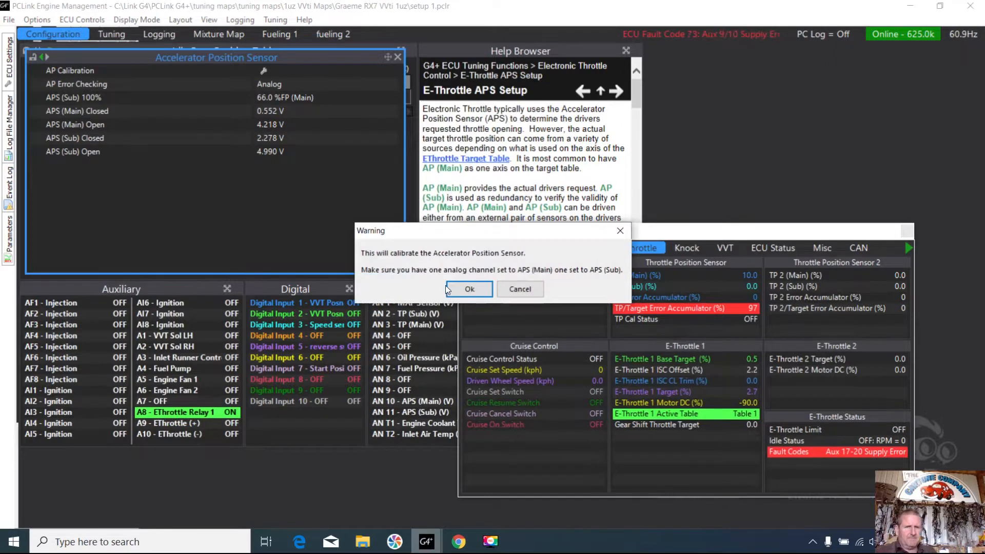
left_click(470, 289)
left_click(84, 86)
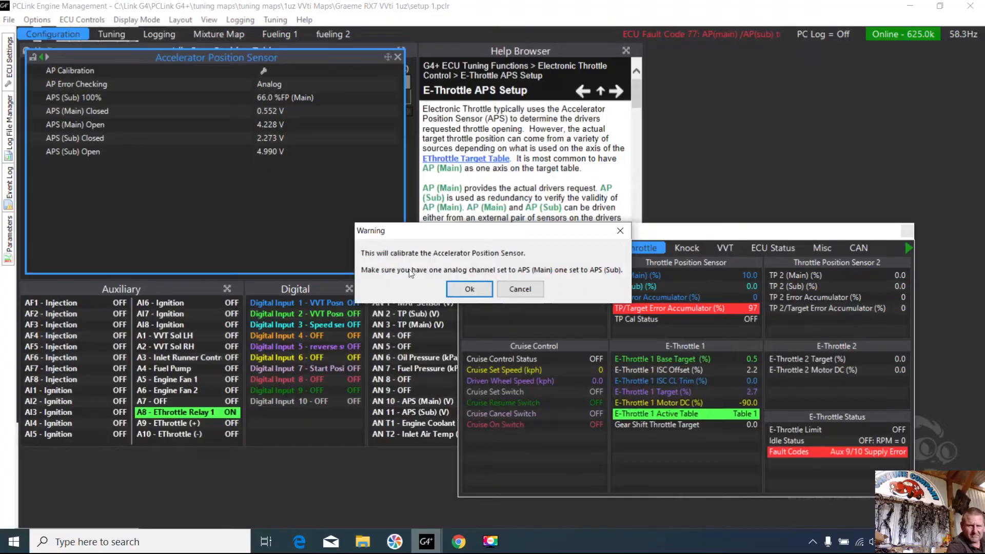
left_click(461, 292)
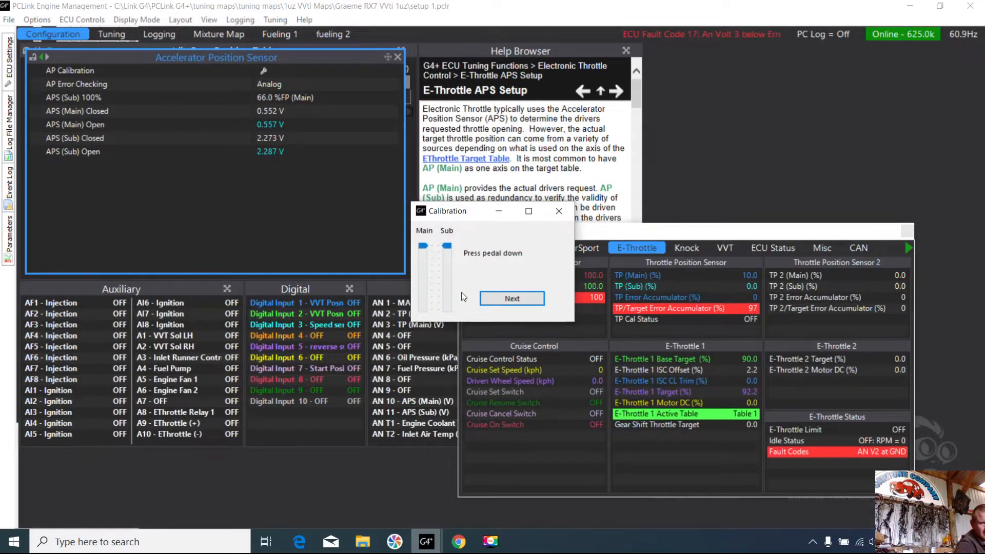
left_click(519, 300)
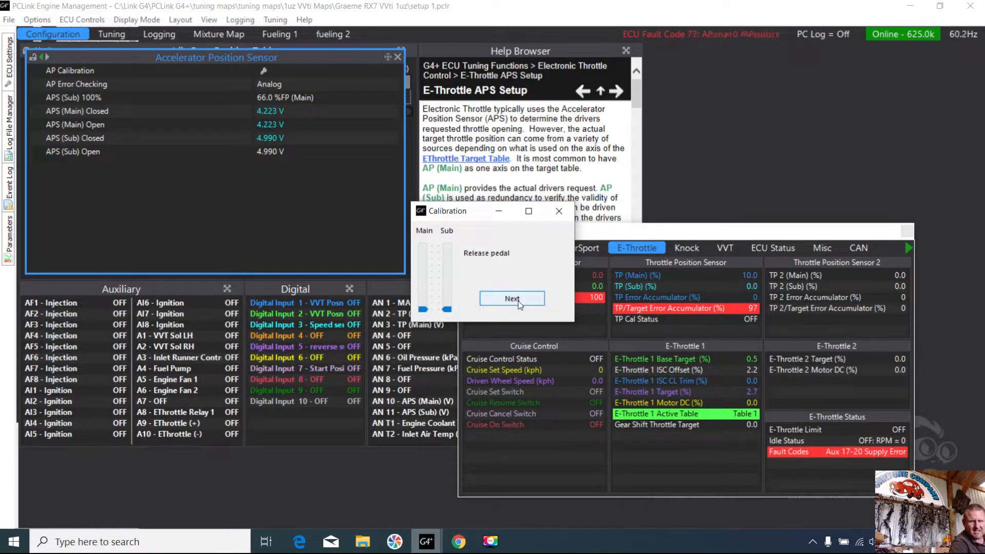
left_click(519, 301)
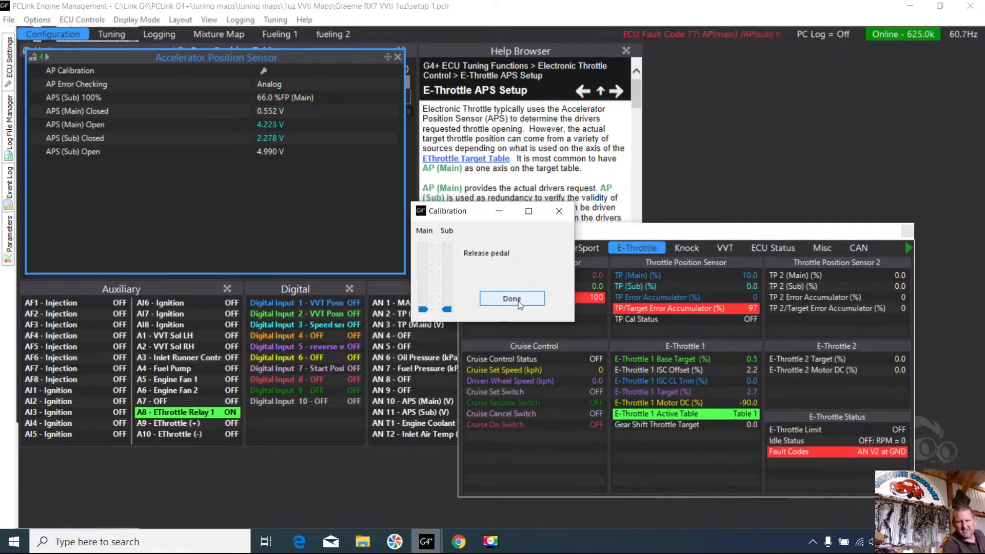
left_click(519, 302)
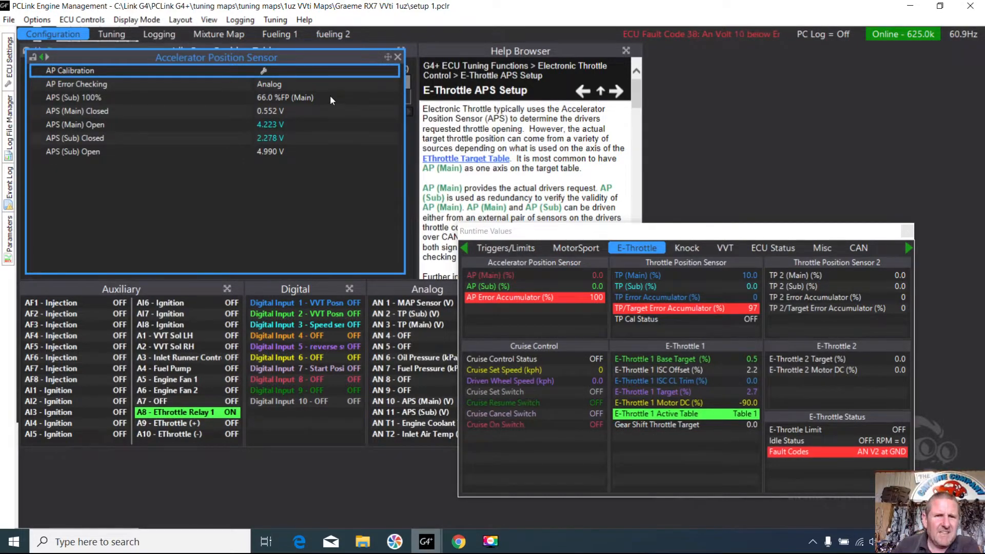
- Set APS (Sub) 100% to 60 %FP (Main) and store the accelerator position settings to the ECU
double_click(282, 97)
type("60")
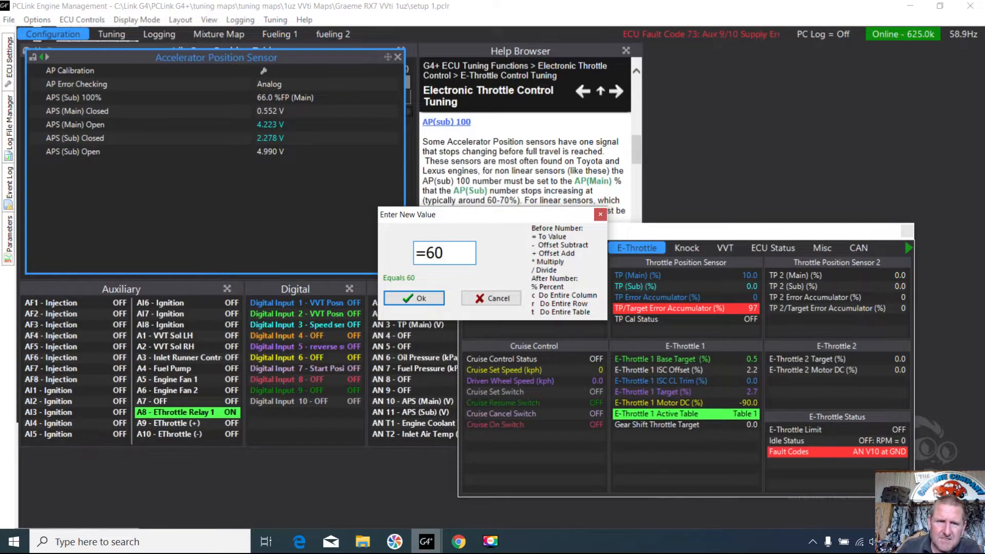
key("Return")
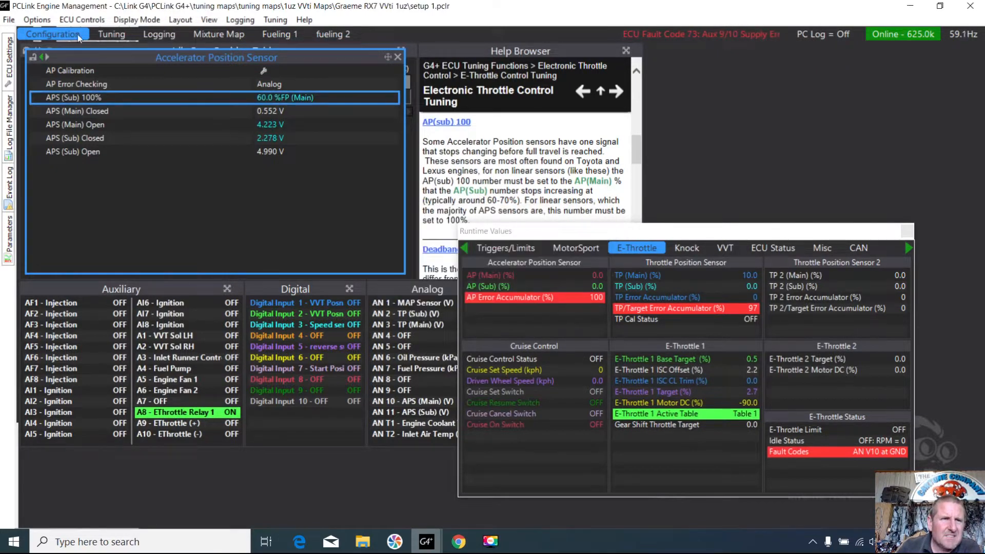
left_click(90, 20)
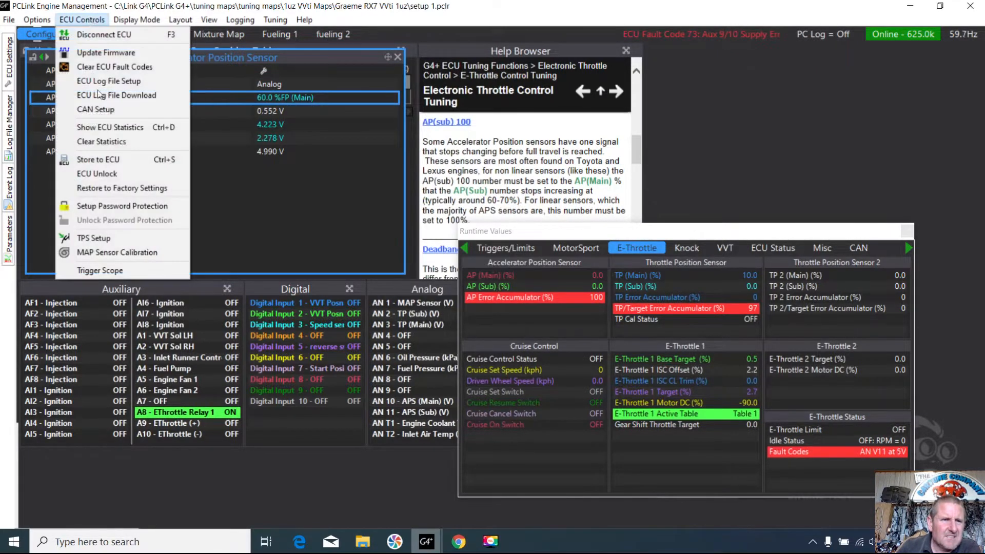
left_click(123, 163)
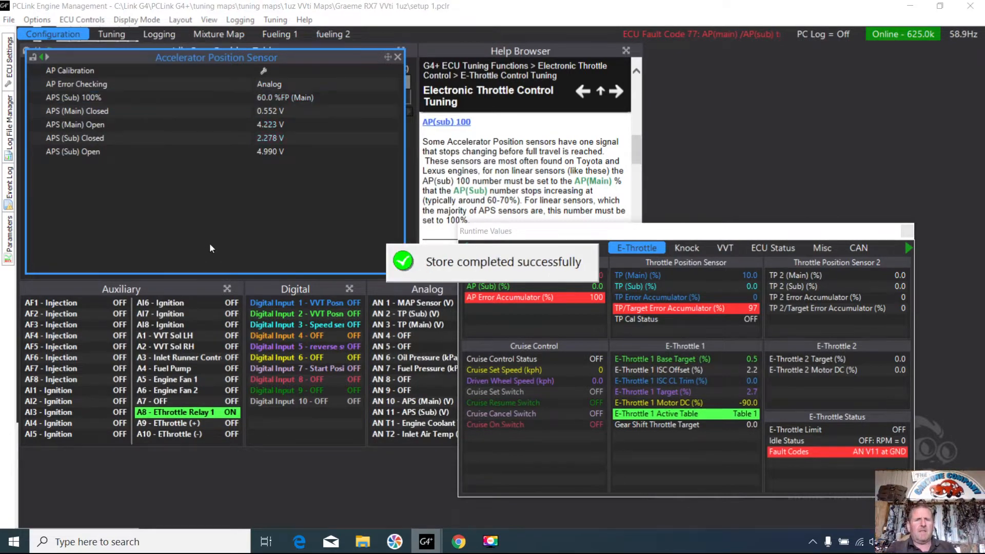
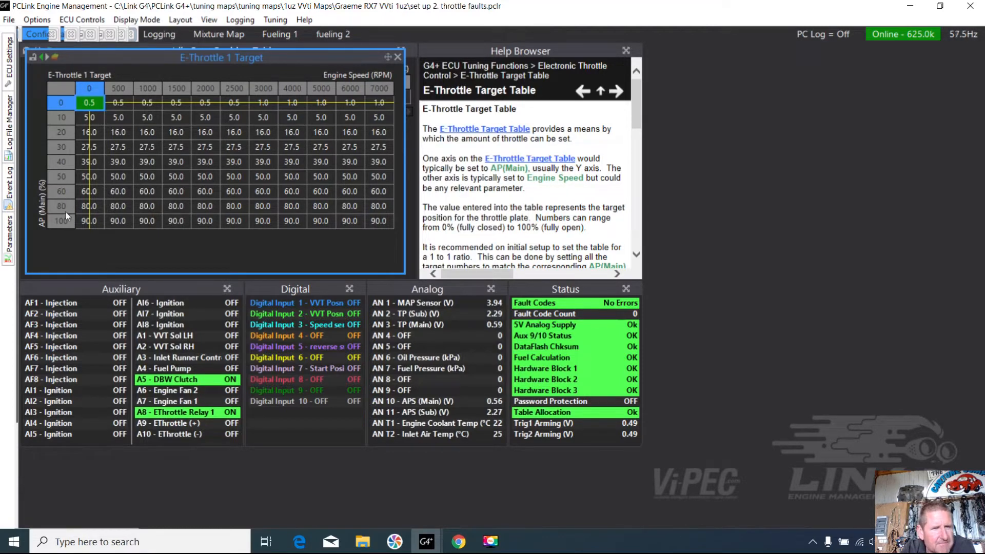
- Set the whole 20% AP (Main) row of the E-Throttle 1 Target table to 10
left_click(85, 133)
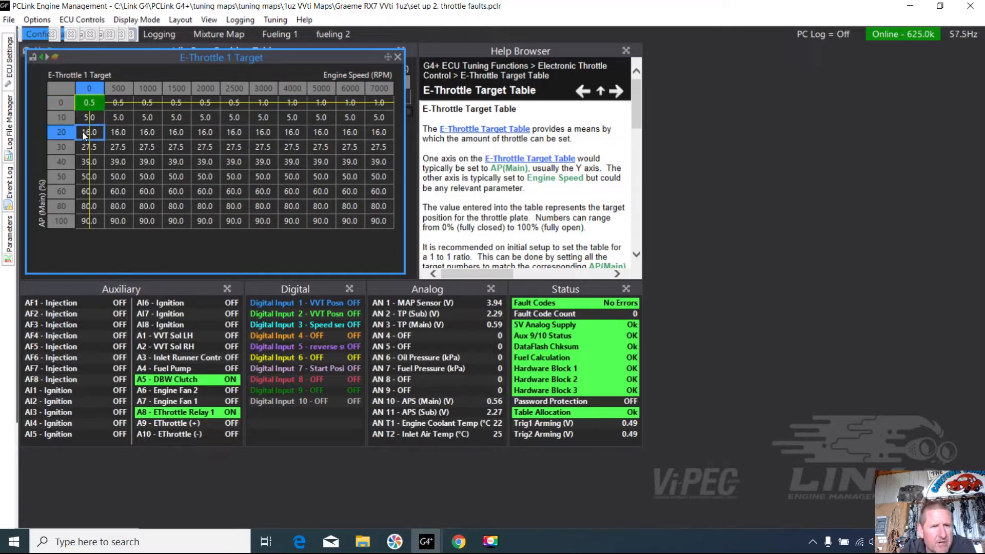
key("shift+Right")
key("shift+Right")
key("shift+Right")
key("shift+Right")
key("shift+Right")
key("shift+Right")
key("shift+Right")
key("shift+Right")
key("shift+Right")
key("shift+Right")
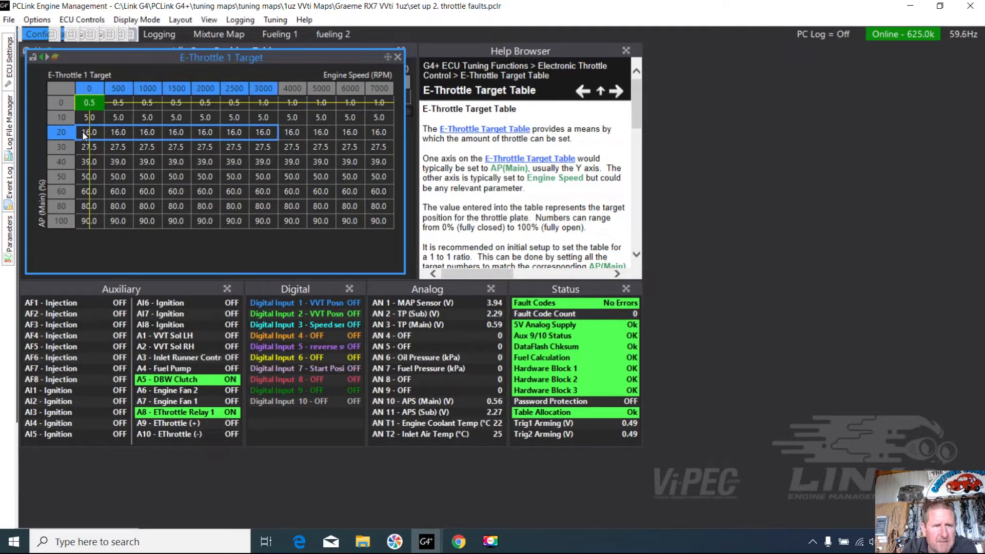
type("=10")
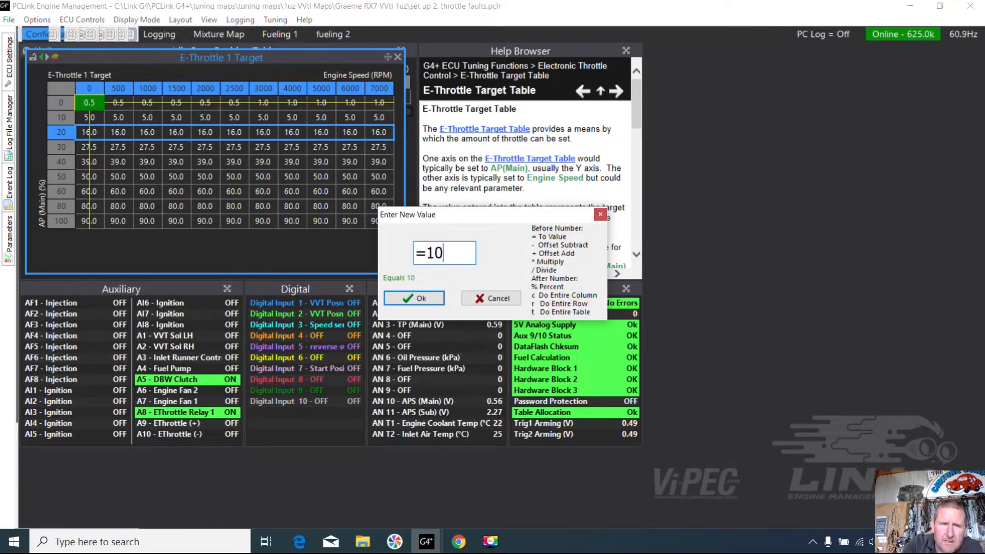
key("Return")
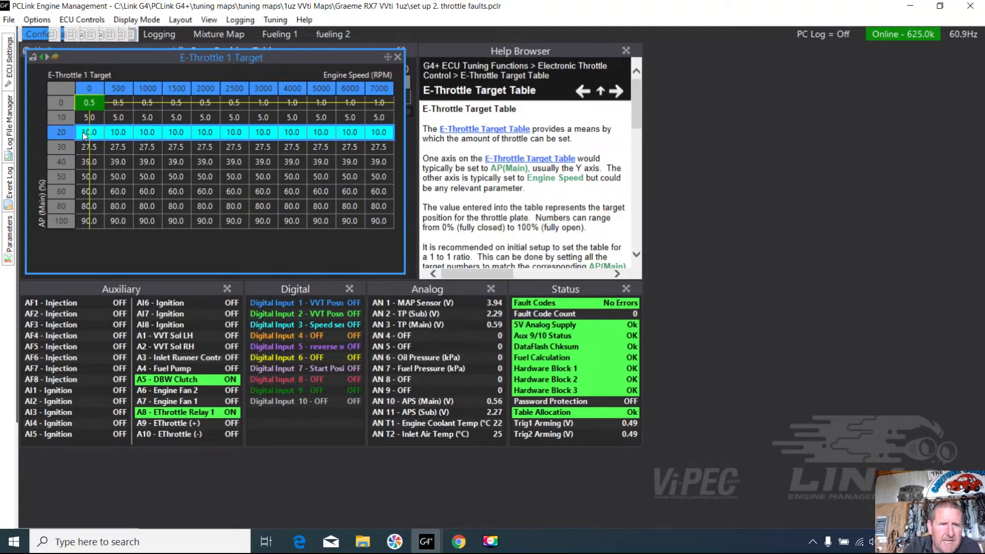
left_click(82, 151)
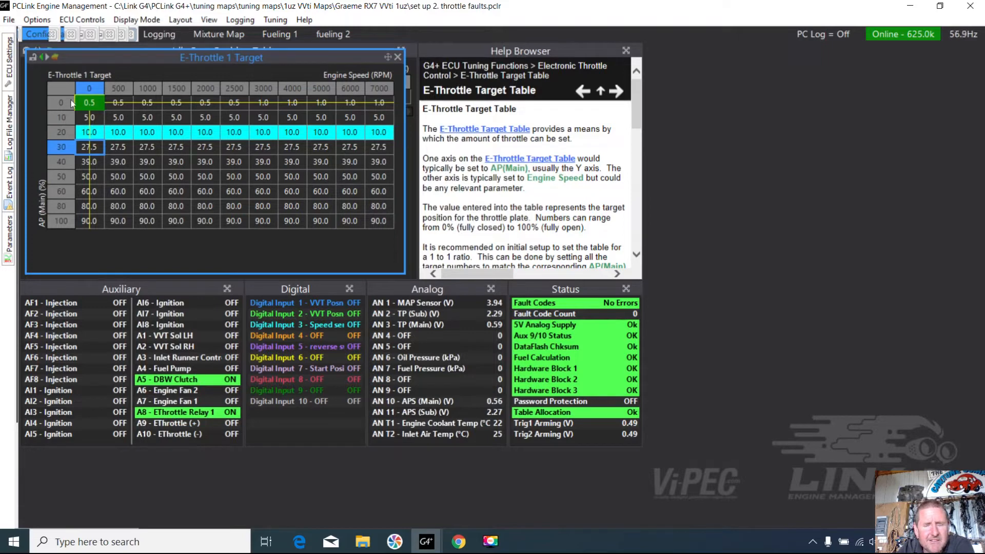
- Review the Idle Speed Control settings and the Idle Target RPM Table
left_click(10, 65)
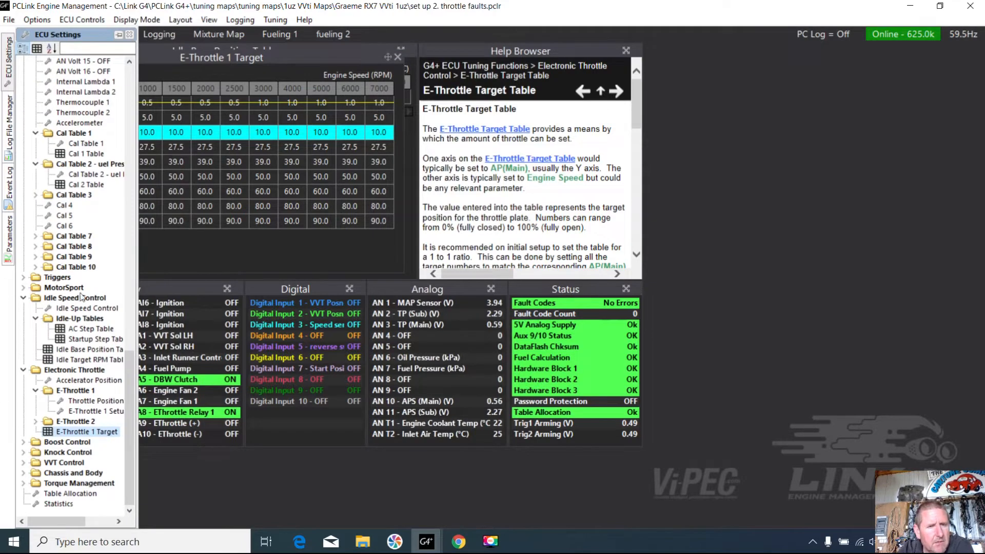
left_click(80, 309)
double_click(80, 309)
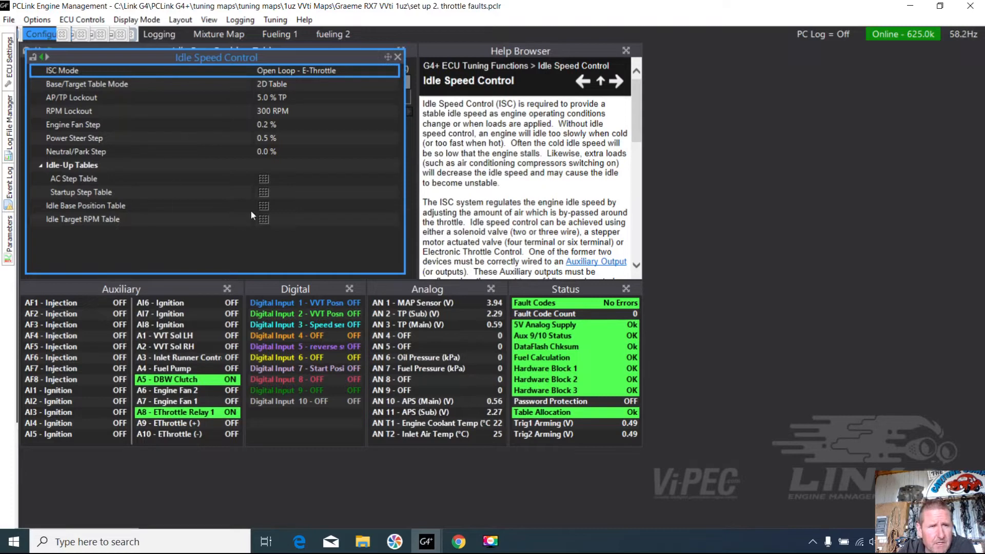
double_click(264, 220)
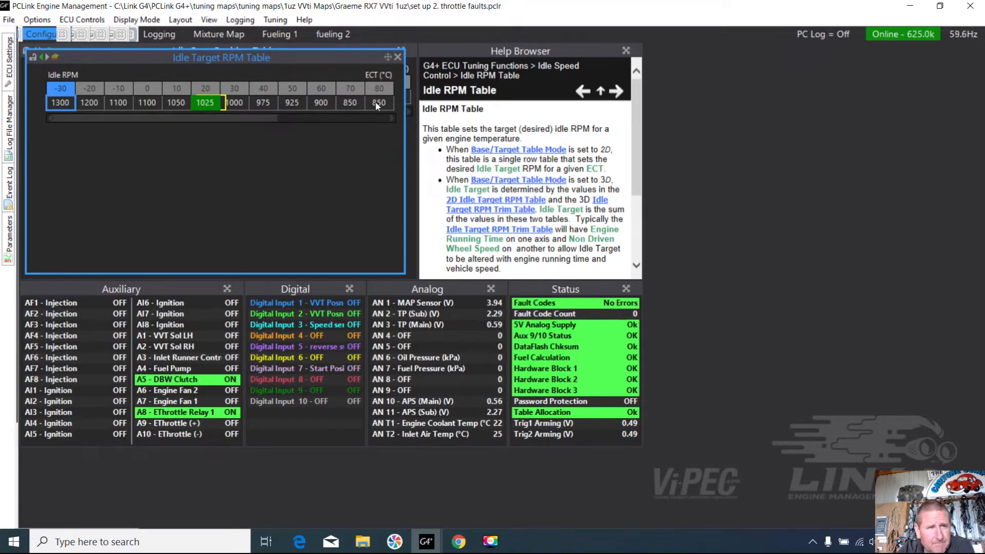
- Show the Idle Base Position Table alongside the runtime values to compare it with the E-Throttle 1 ISC Offset
left_click(10, 67)
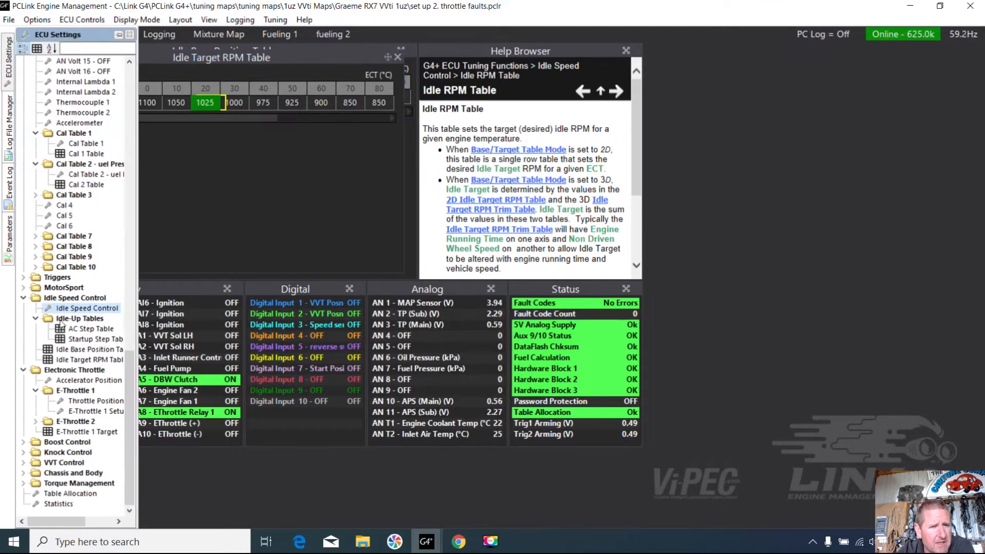
double_click(90, 351)
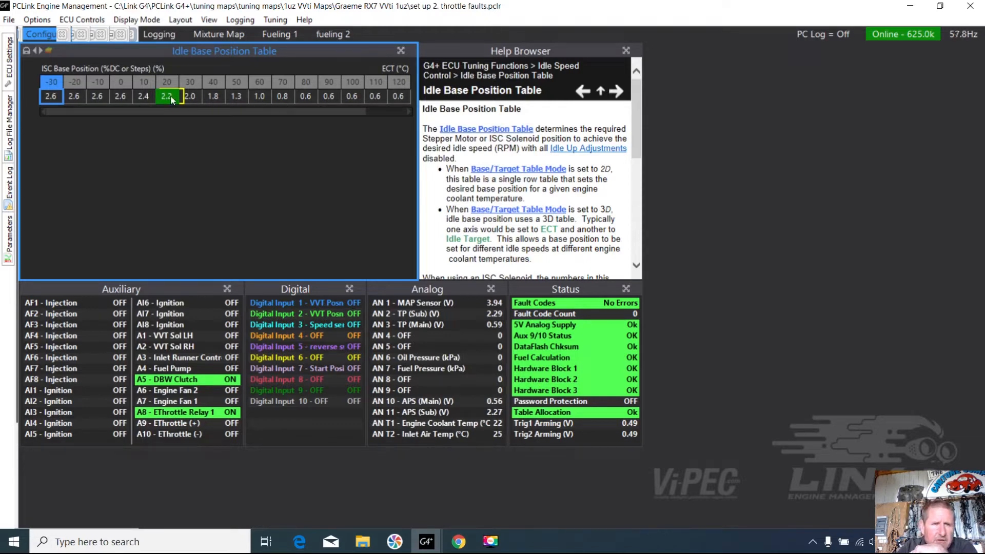
left_click(273, 20)
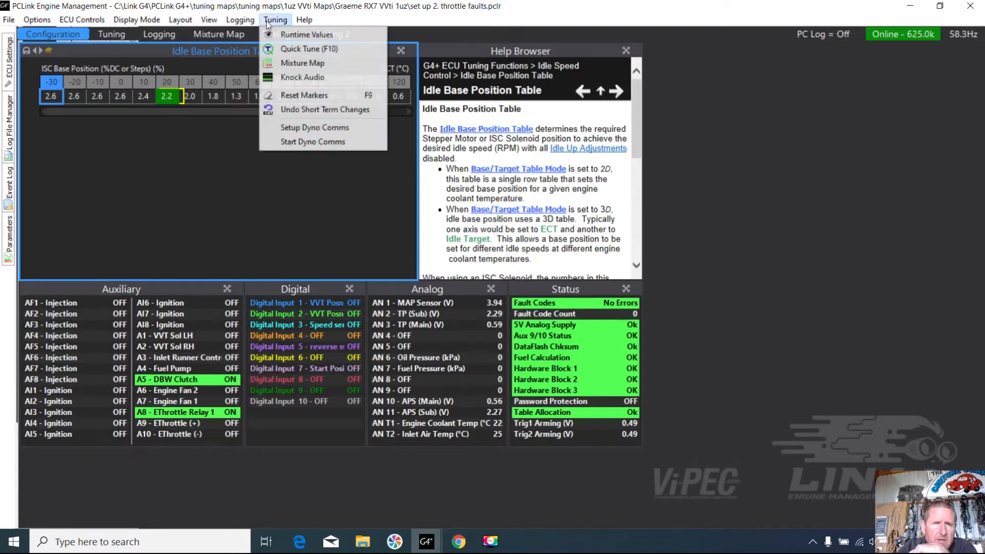
left_click(294, 34)
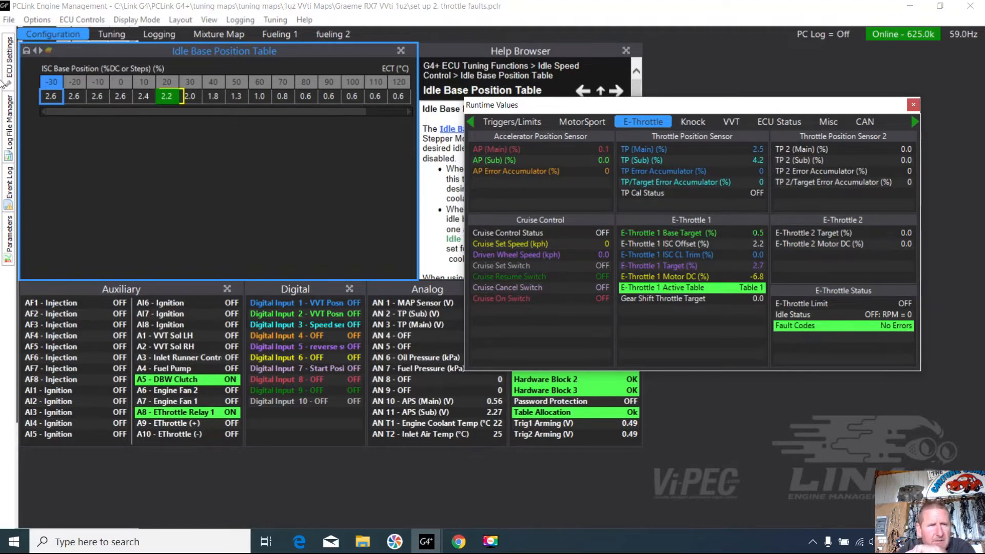
- Examine the E-Throttle 1 Setup parameters with the E-Throttle runtime values displayed beside them
left_click(9, 61)
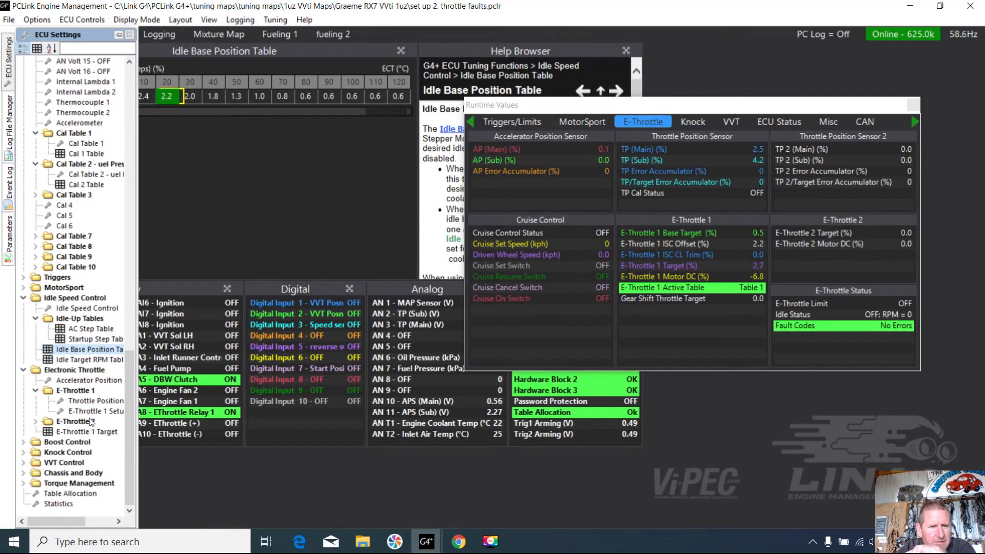
double_click(90, 411)
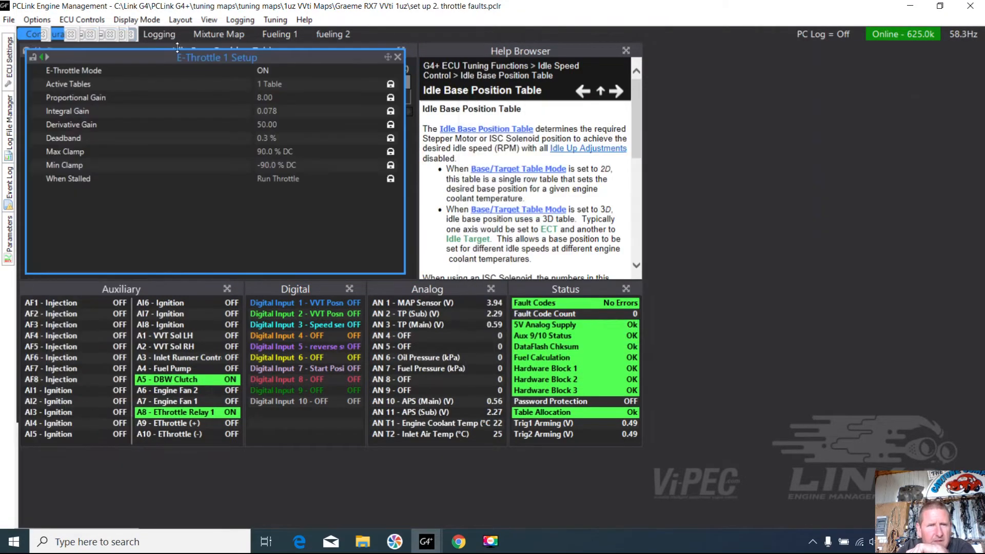
left_click(270, 20)
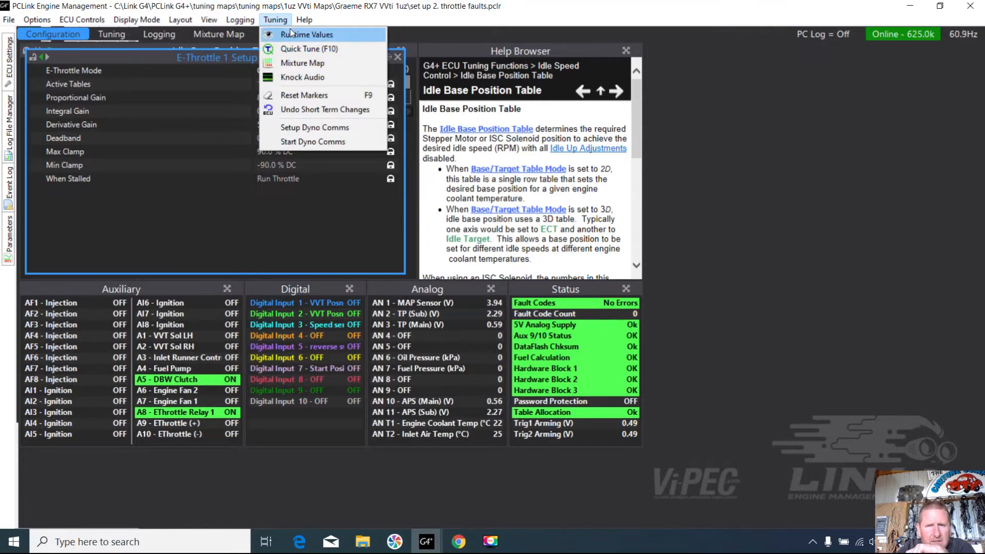
left_click(291, 29)
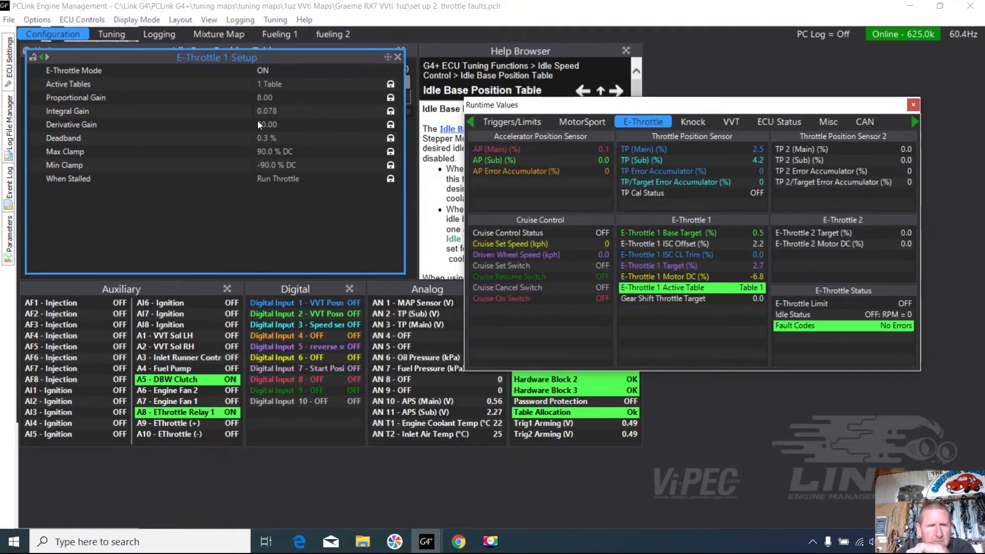
- With runtime values shown, try 1.0 in the E-Throttle 1 Target's 0% AP (Main) row from 0 to 2500 RPM and restore 0.5
left_click(10, 57)
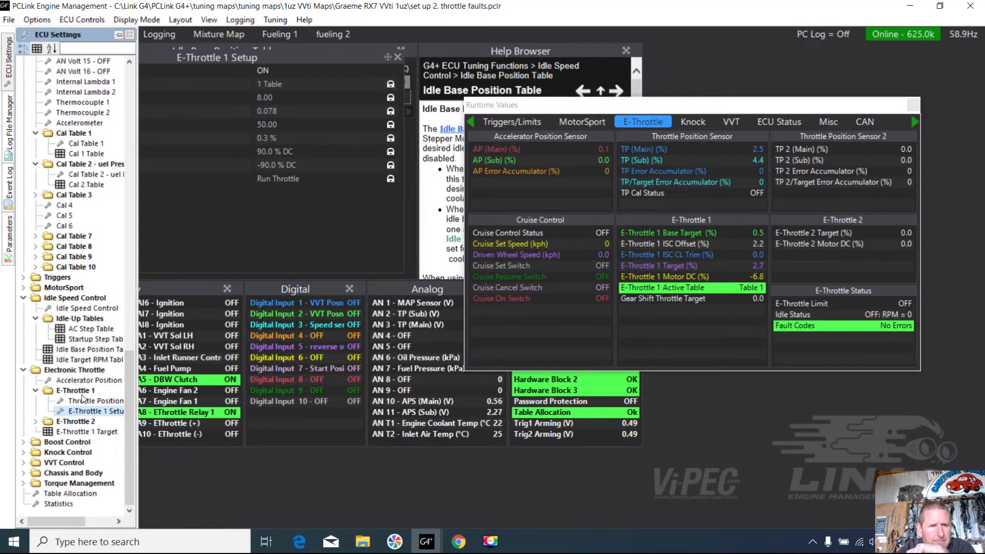
double_click(82, 433)
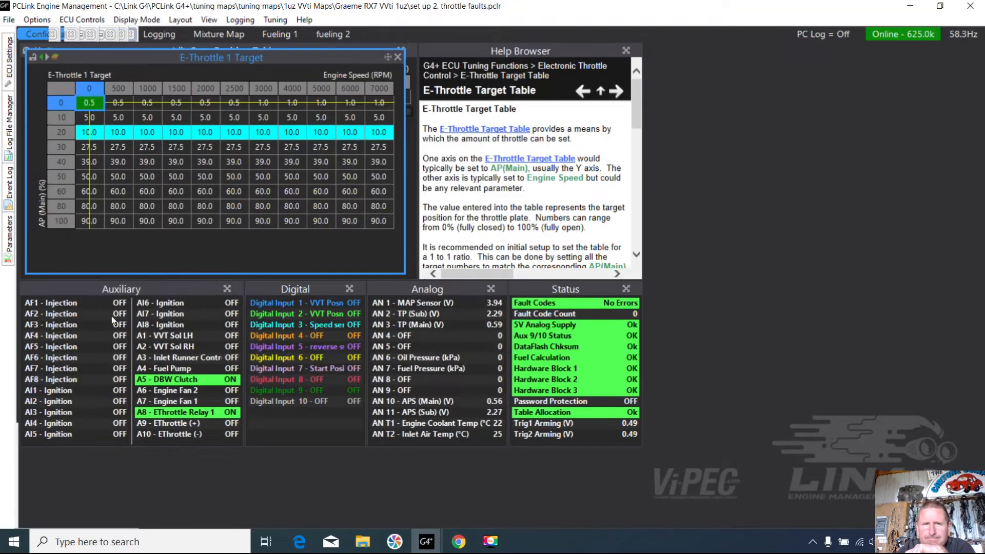
left_click(276, 20)
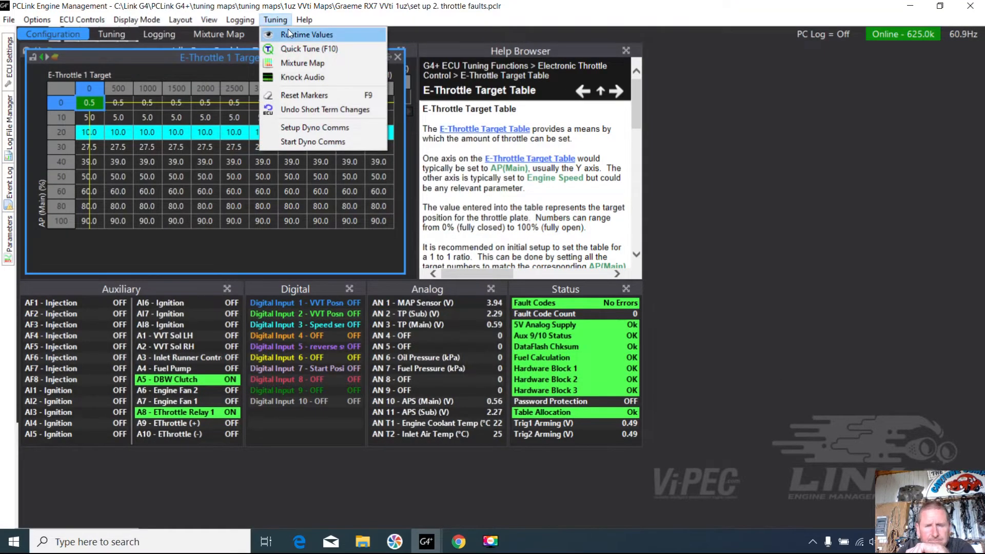
left_click(289, 34)
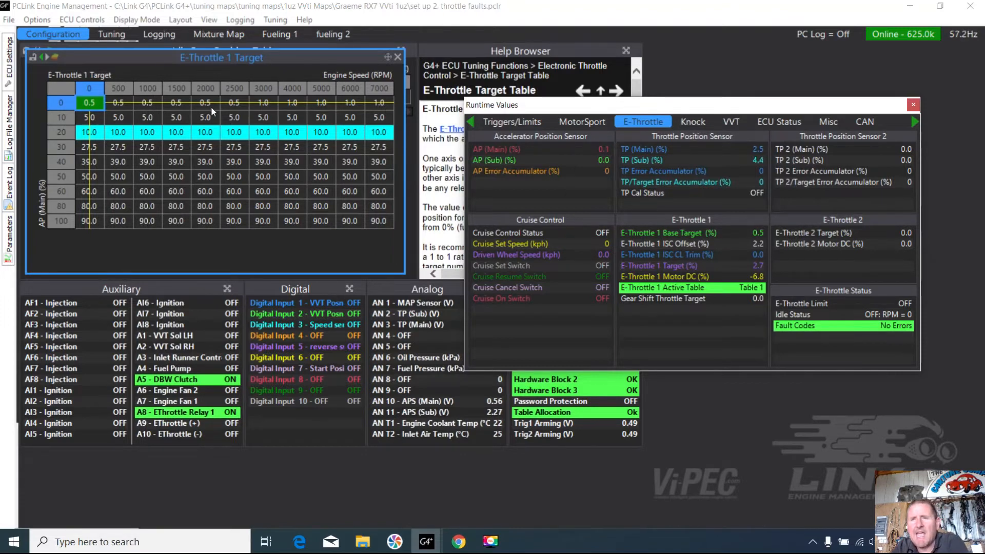
left_click(233, 101)
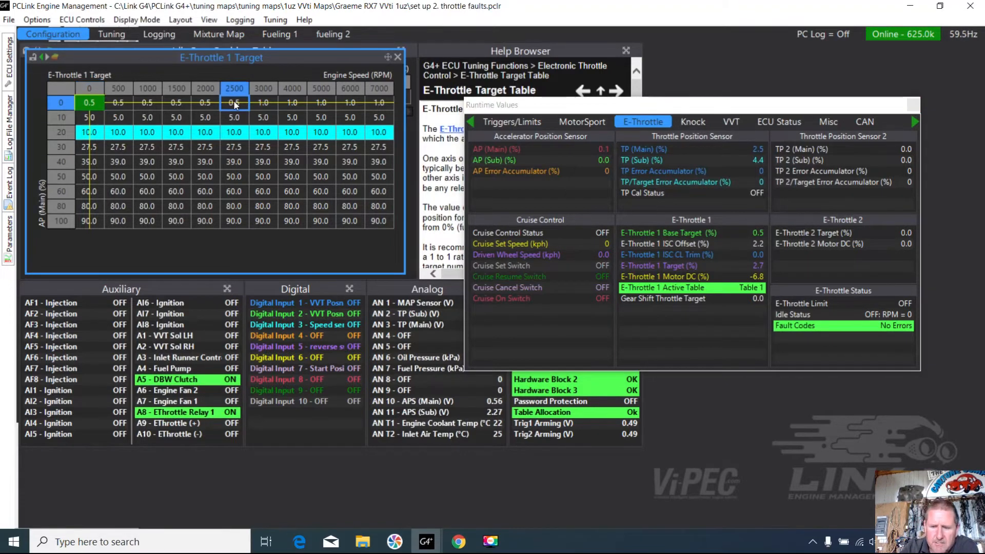
key("shift+Left")
key("shift+Left")
key("shift+Left")
key("shift+Left")
key("shift+Left")
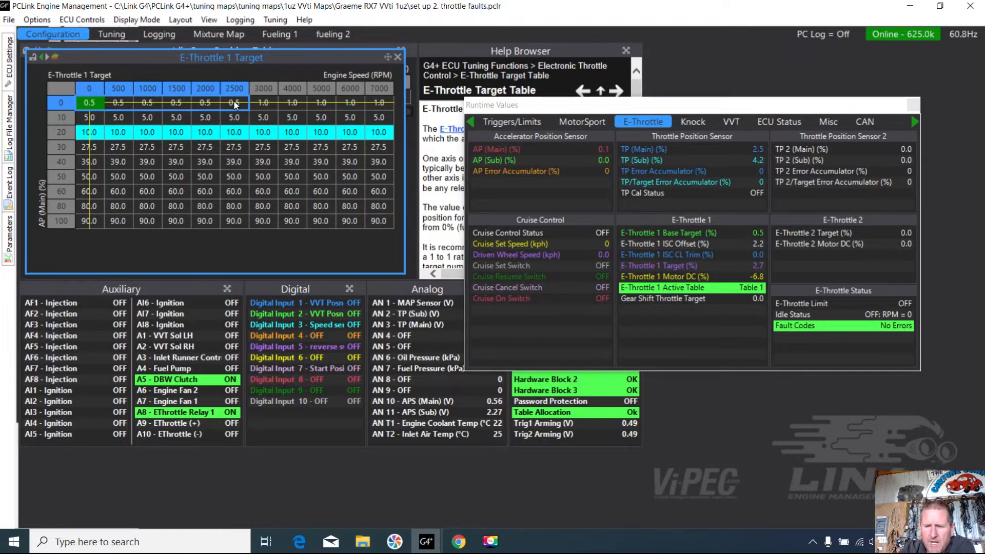
key("plus")
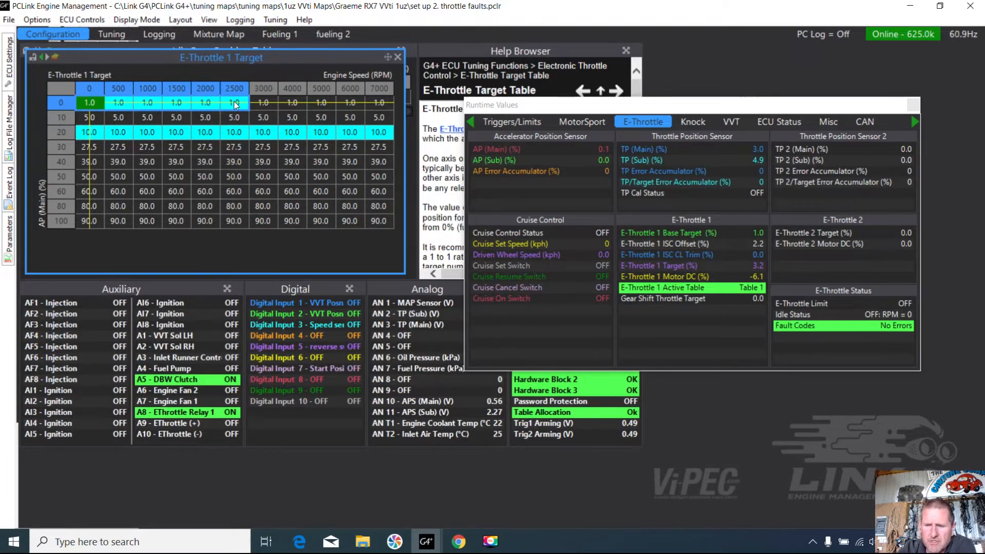
key("minus")
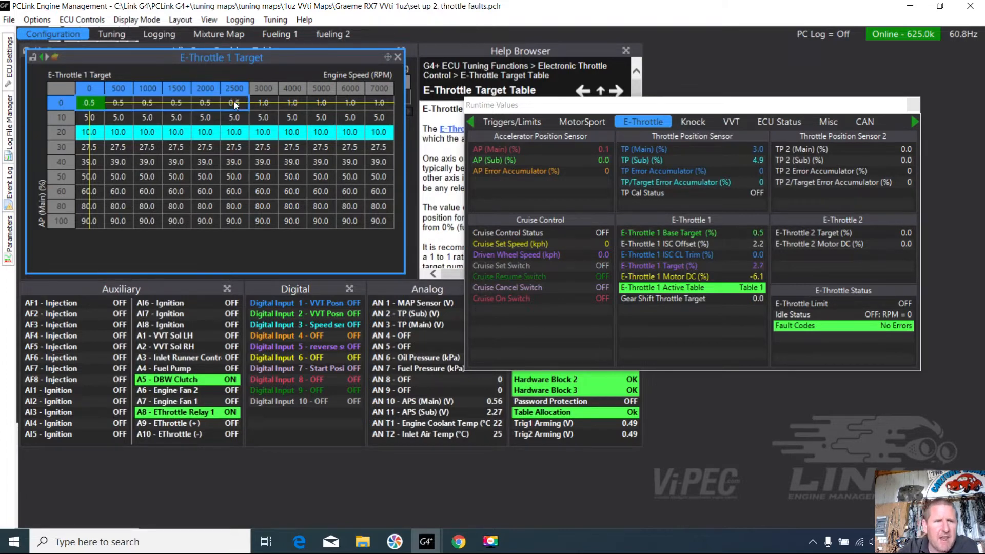
- Reopen the Idle Base Position Table with the runtime values and examine its cells for 80 to 100 °C coolant temperature
left_click(6, 65)
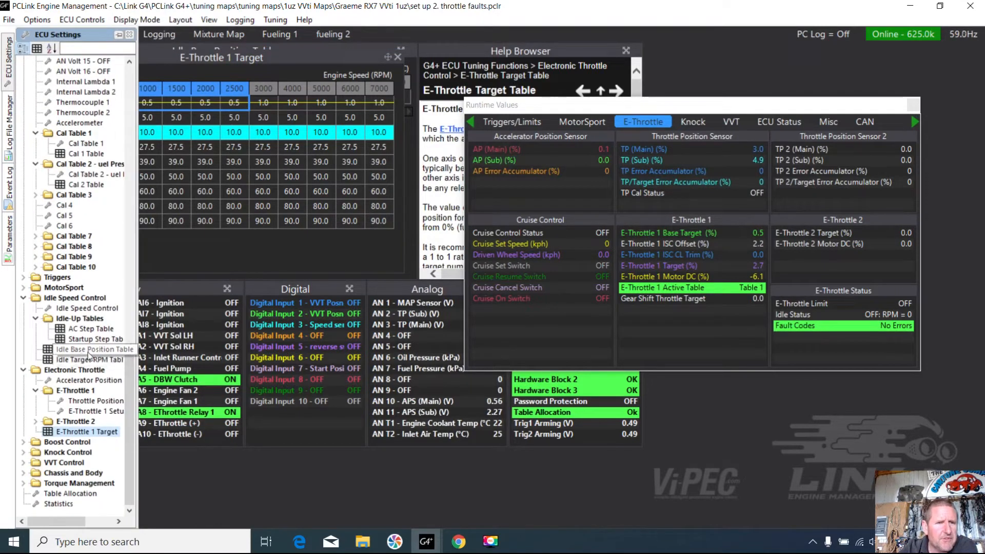
double_click(87, 351)
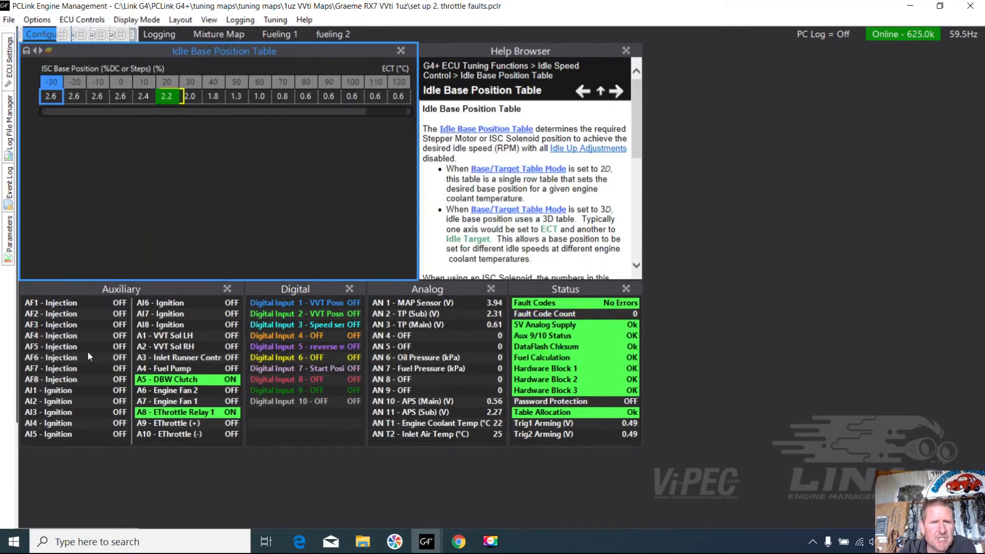
left_click(275, 19)
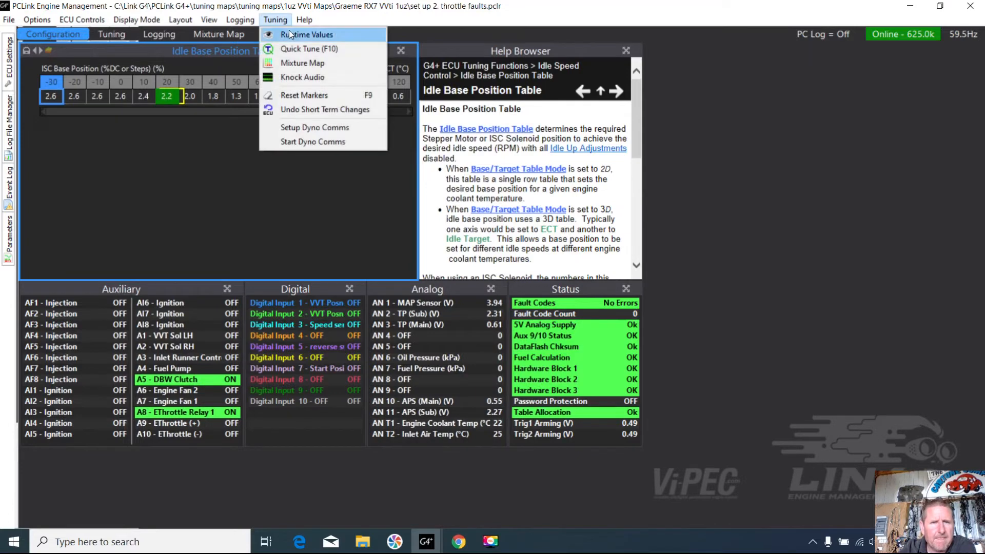
left_click(289, 32)
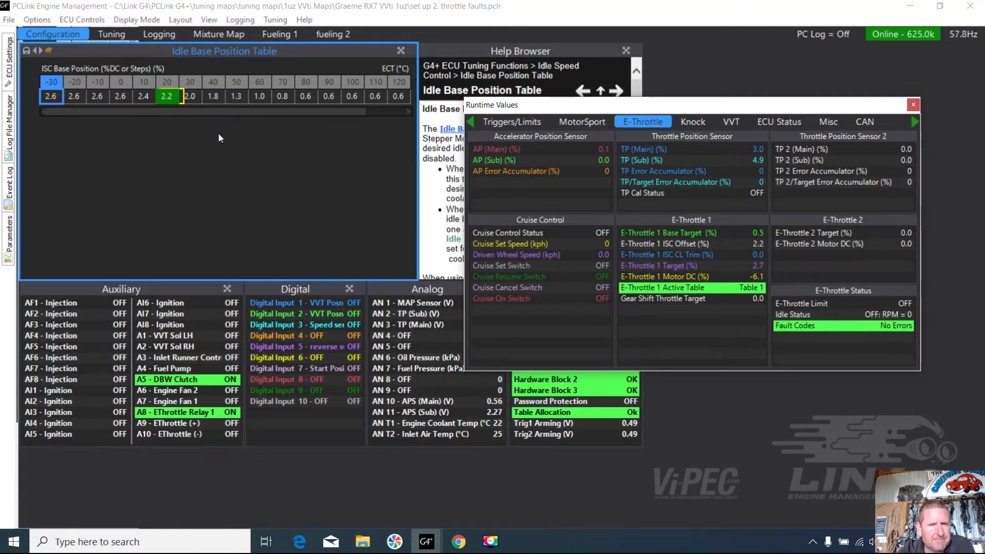
left_click(330, 97)
left_click(354, 98)
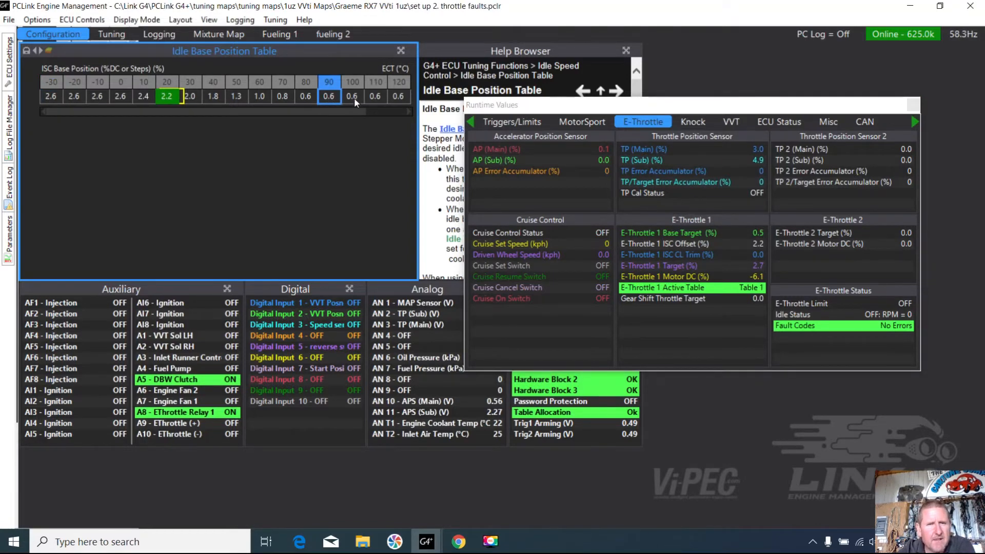
left_click(312, 100)
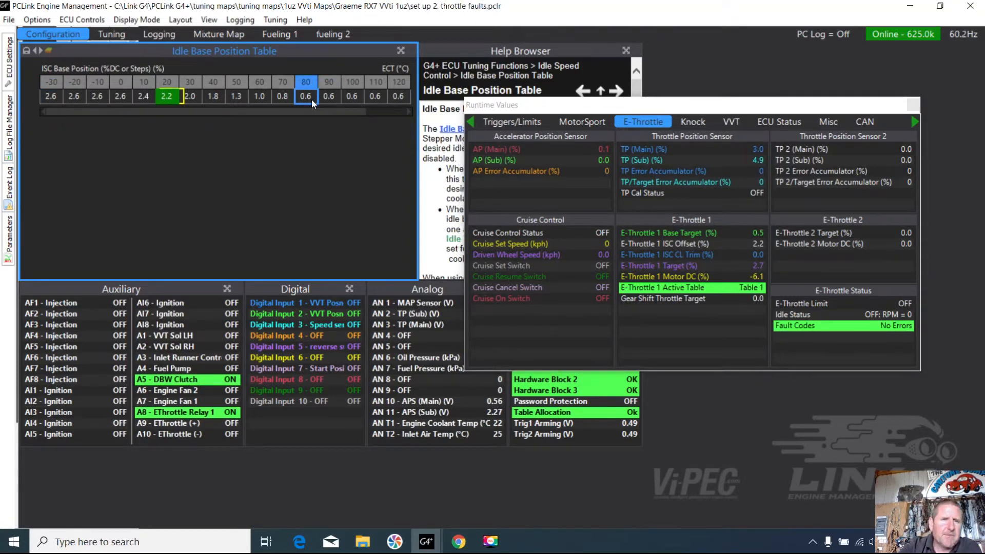